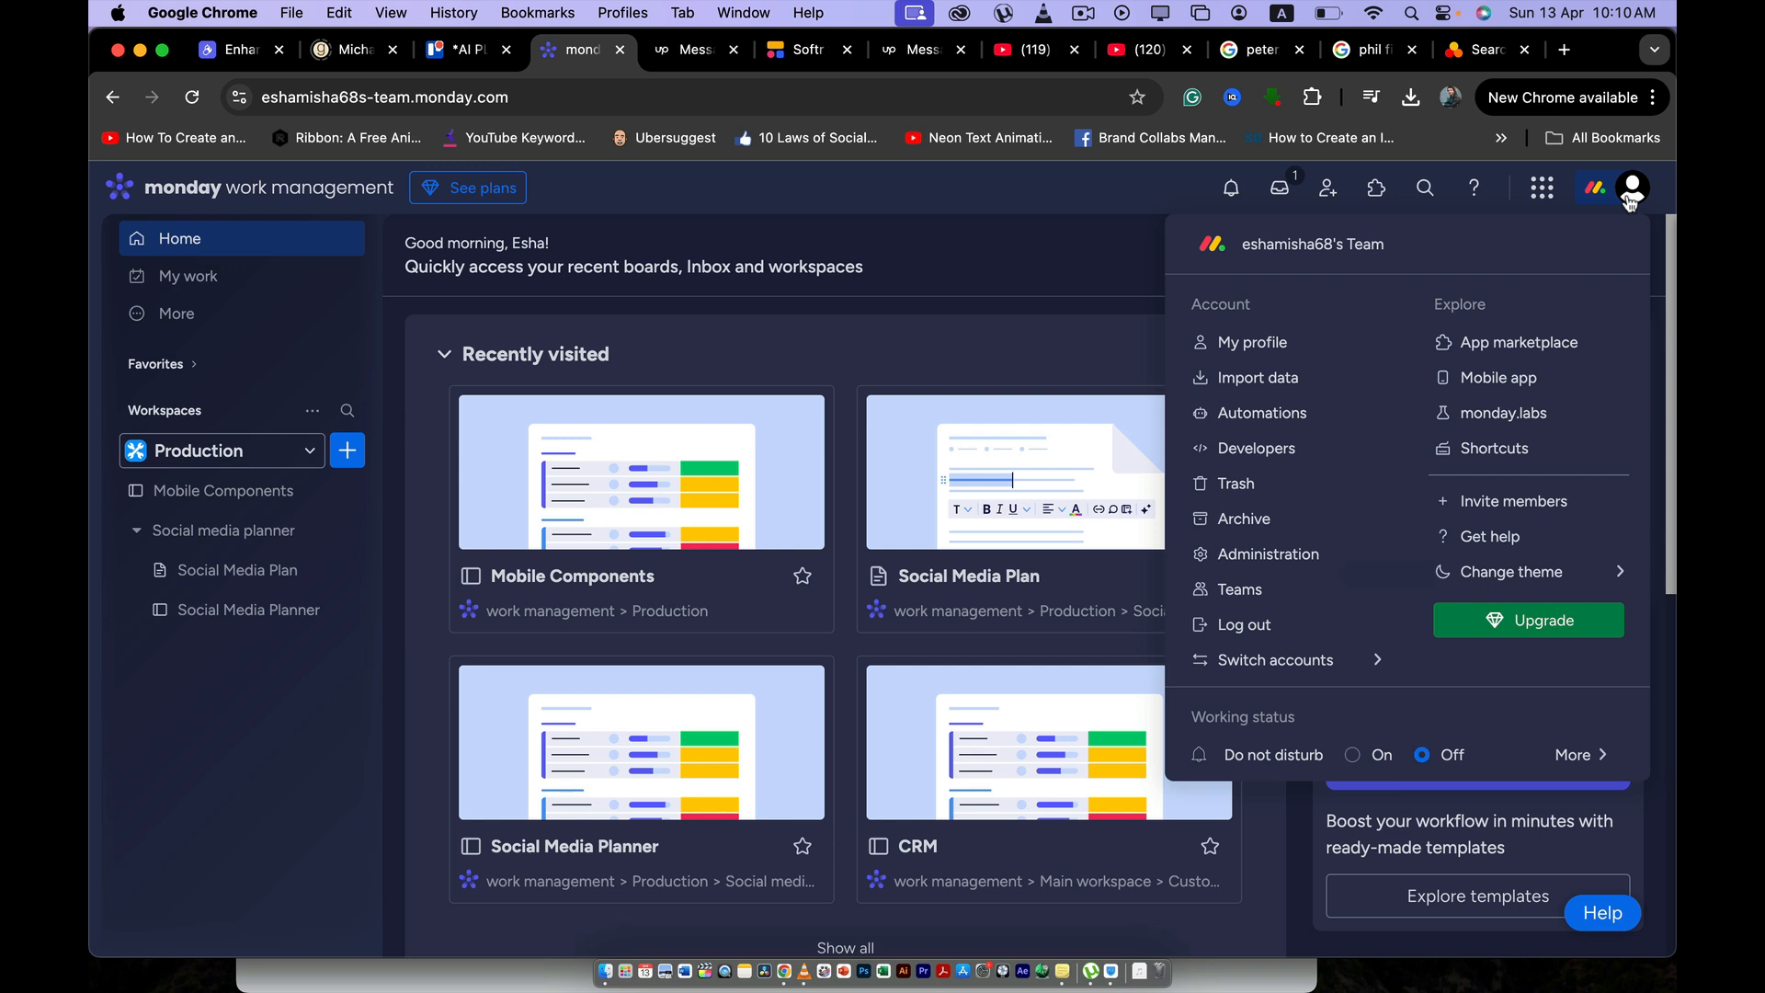
- Open the recently visited Mobile Components board
left_click(1629, 198)
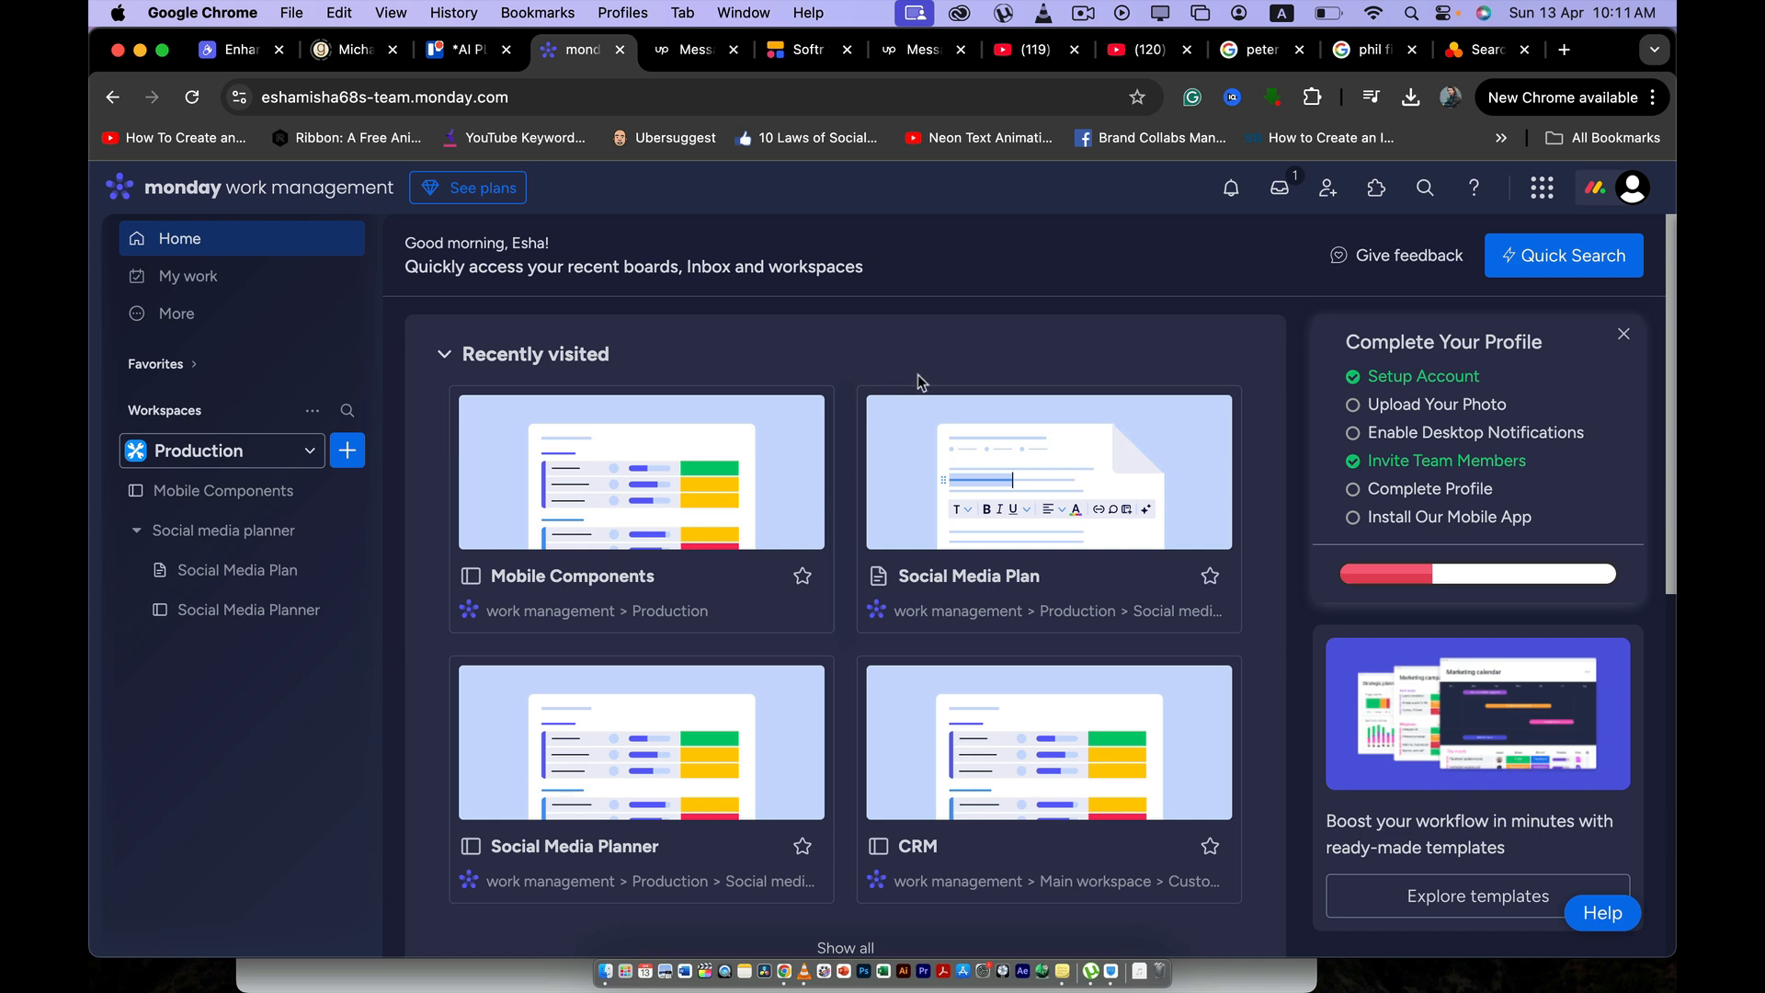
left_click(696, 480)
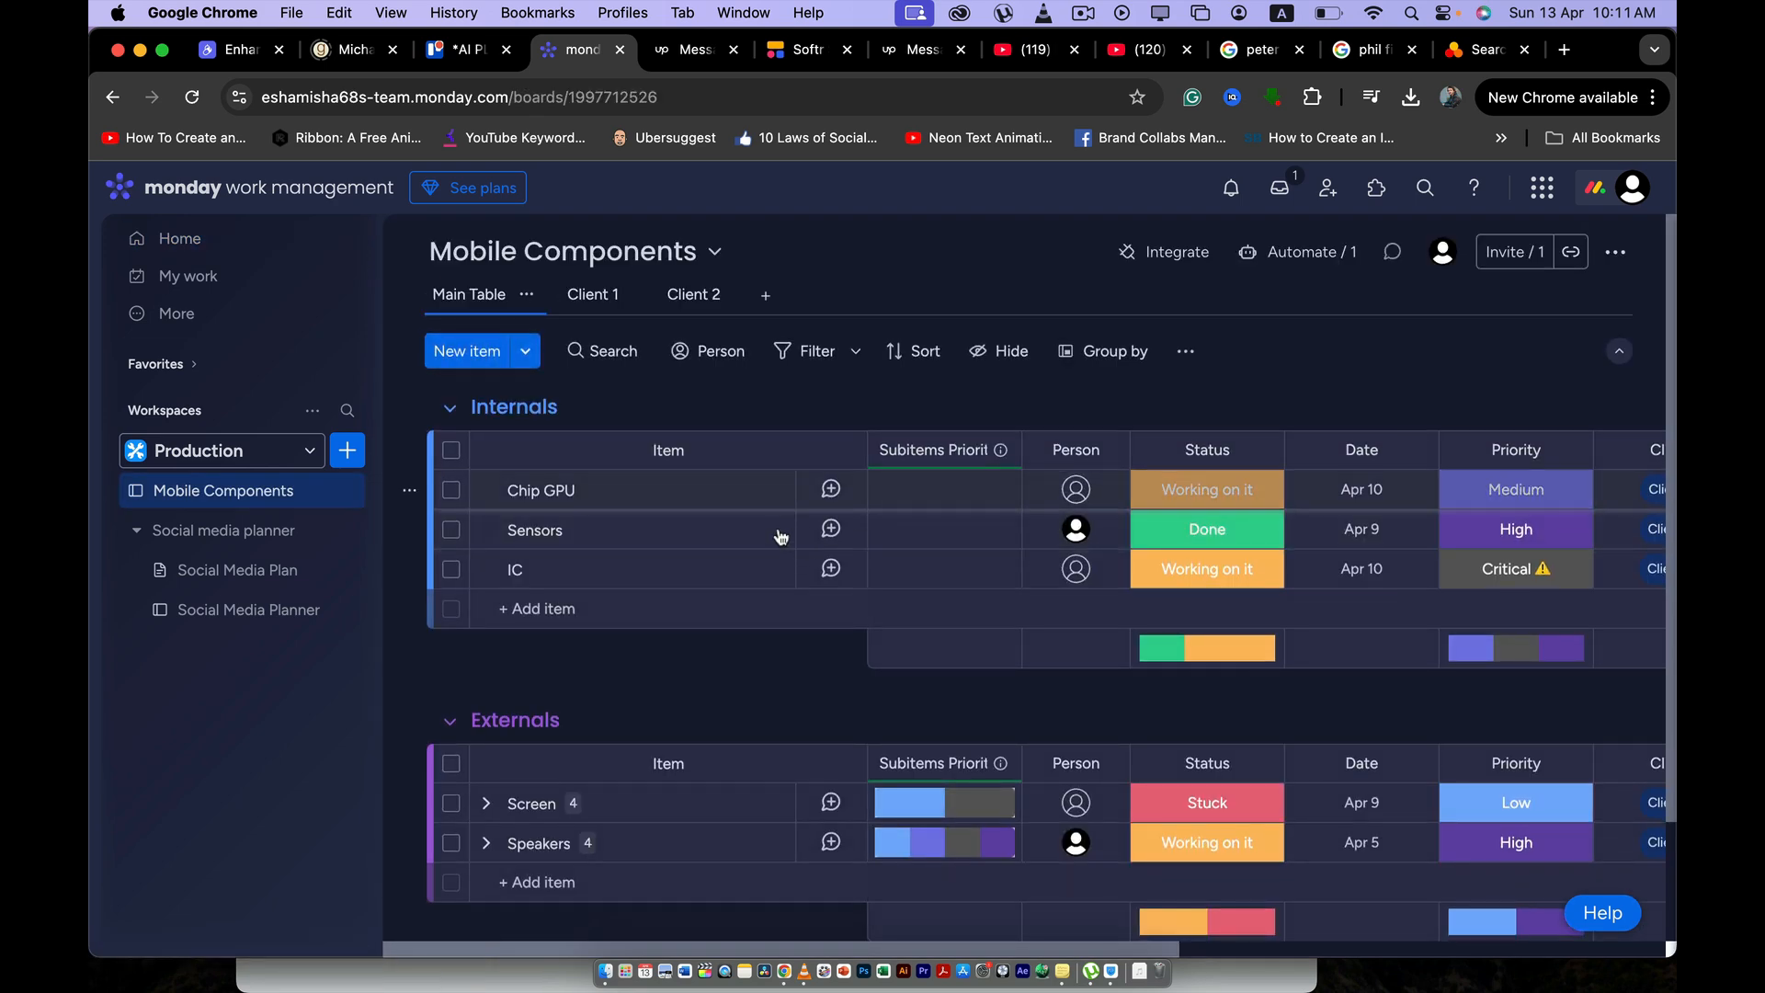
- Switch to Softr and start a new app from the Client Portal template
left_click_drag(797, 48, 684, 49)
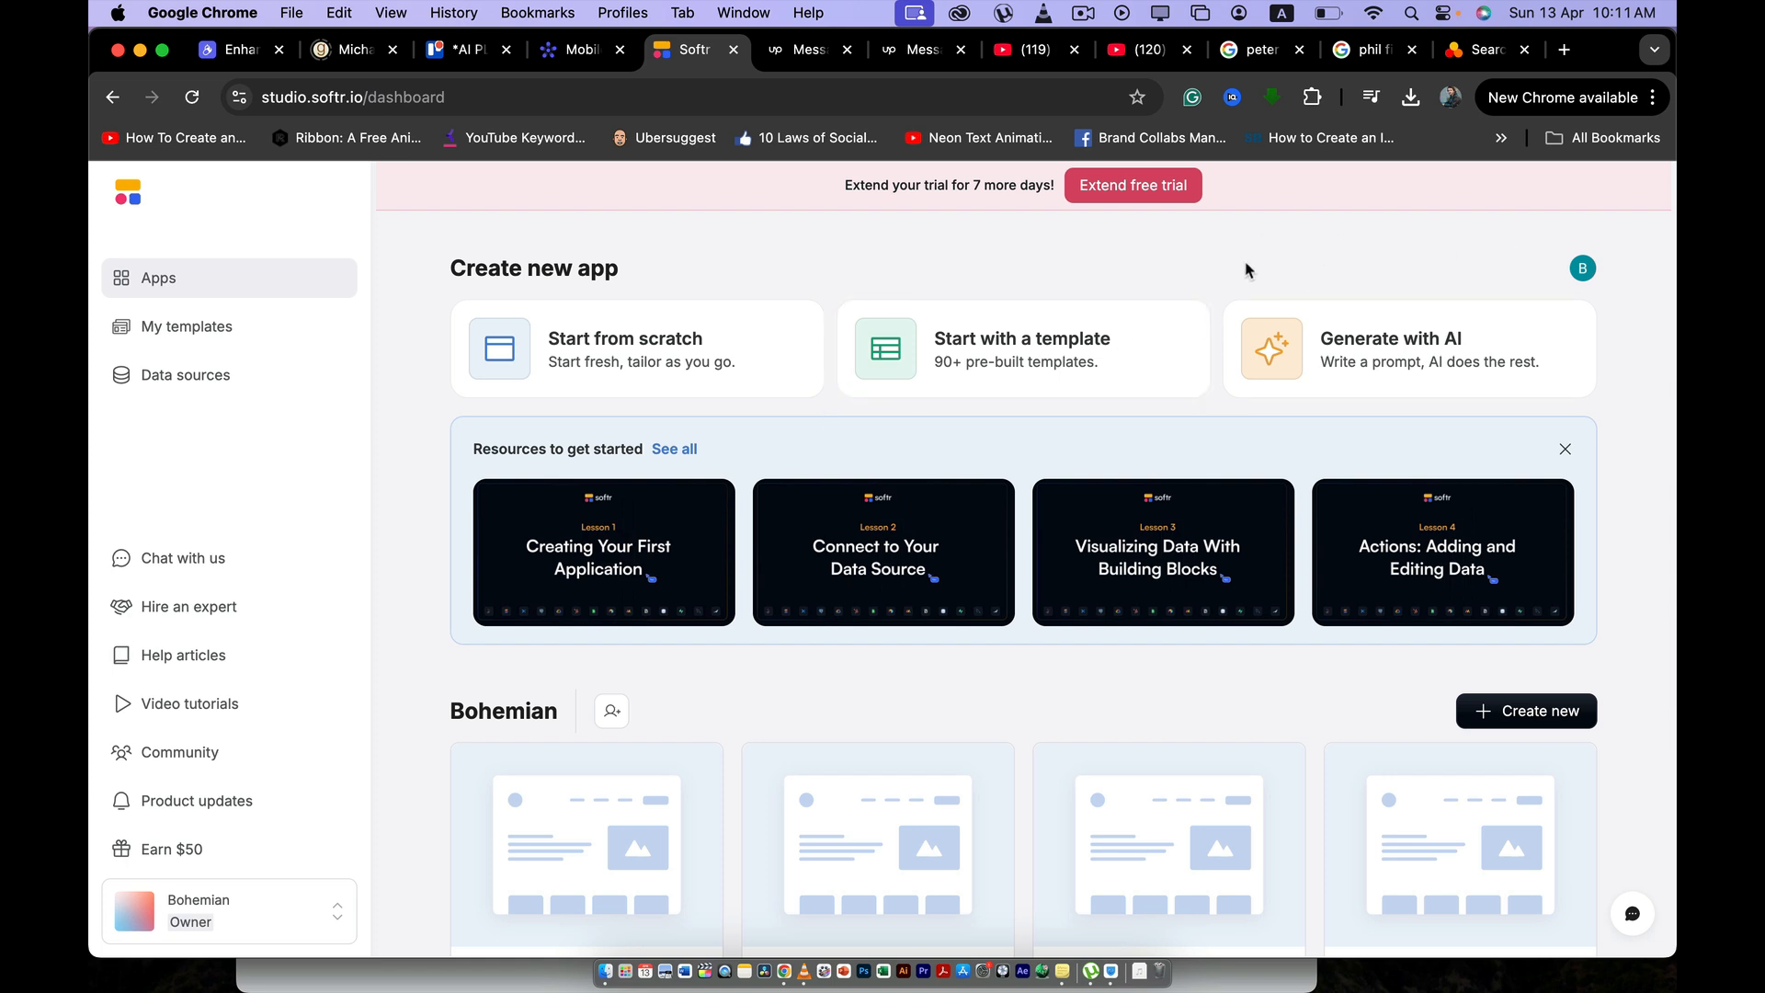
left_click(967, 356)
left_click(992, 361)
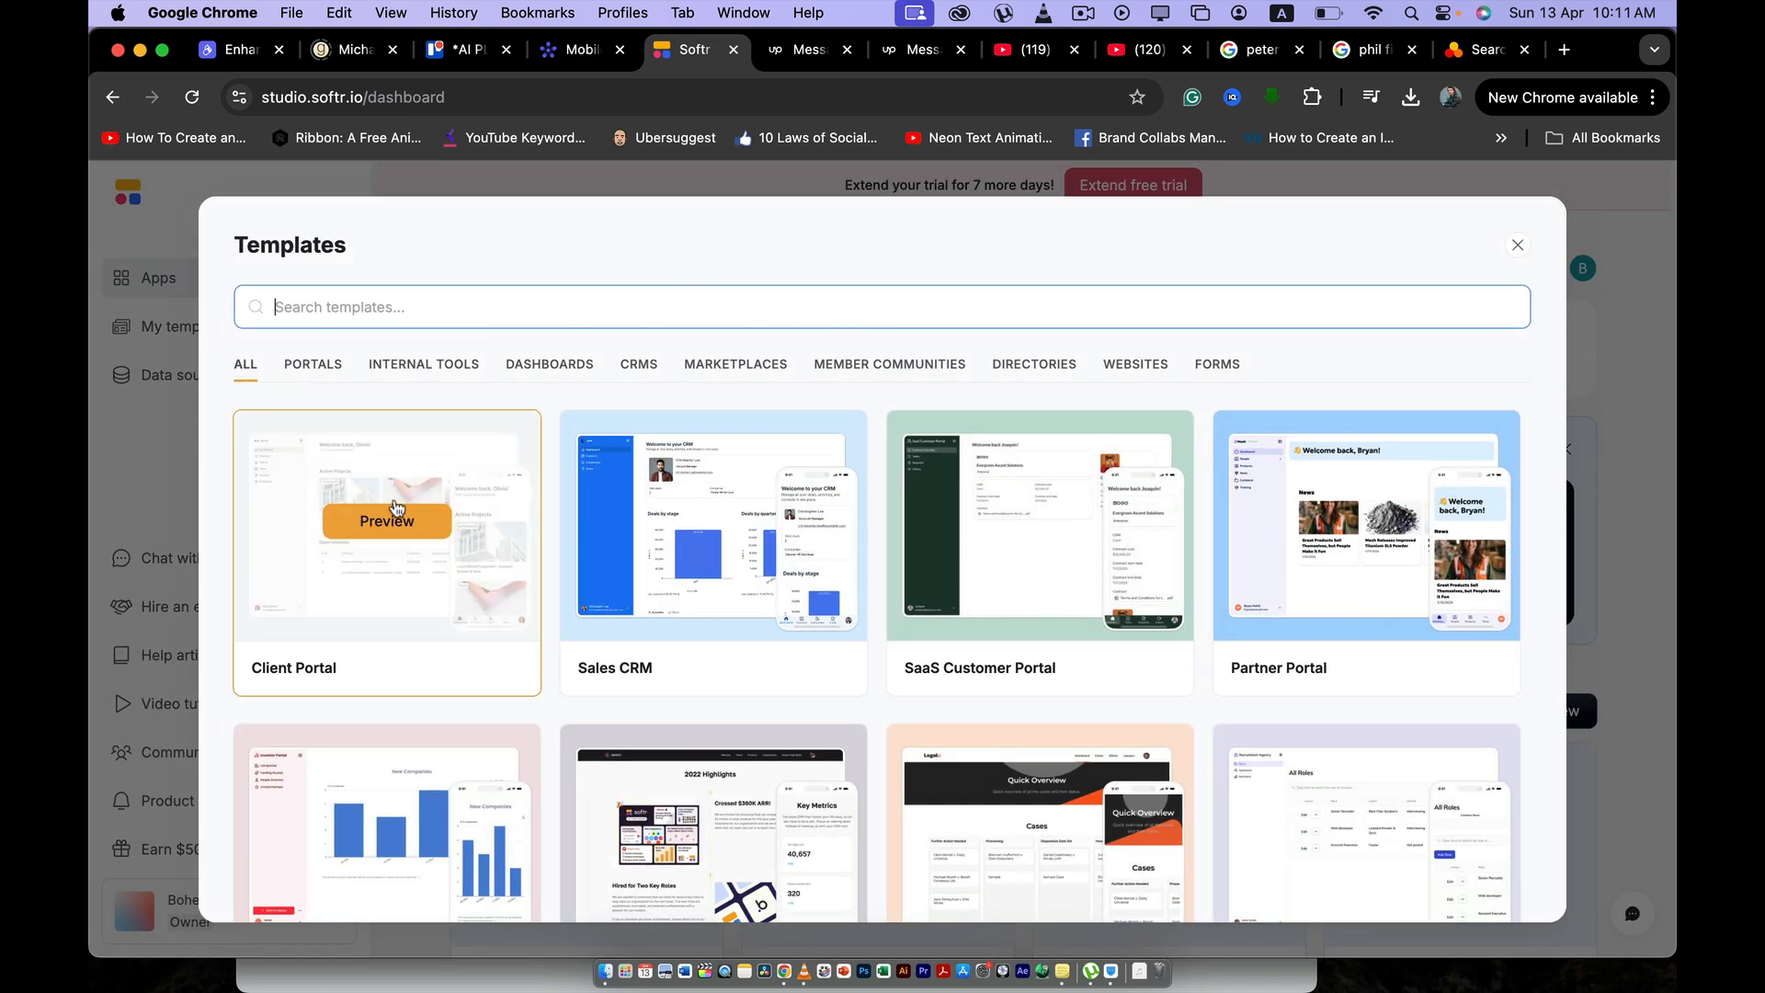
left_click(400, 544)
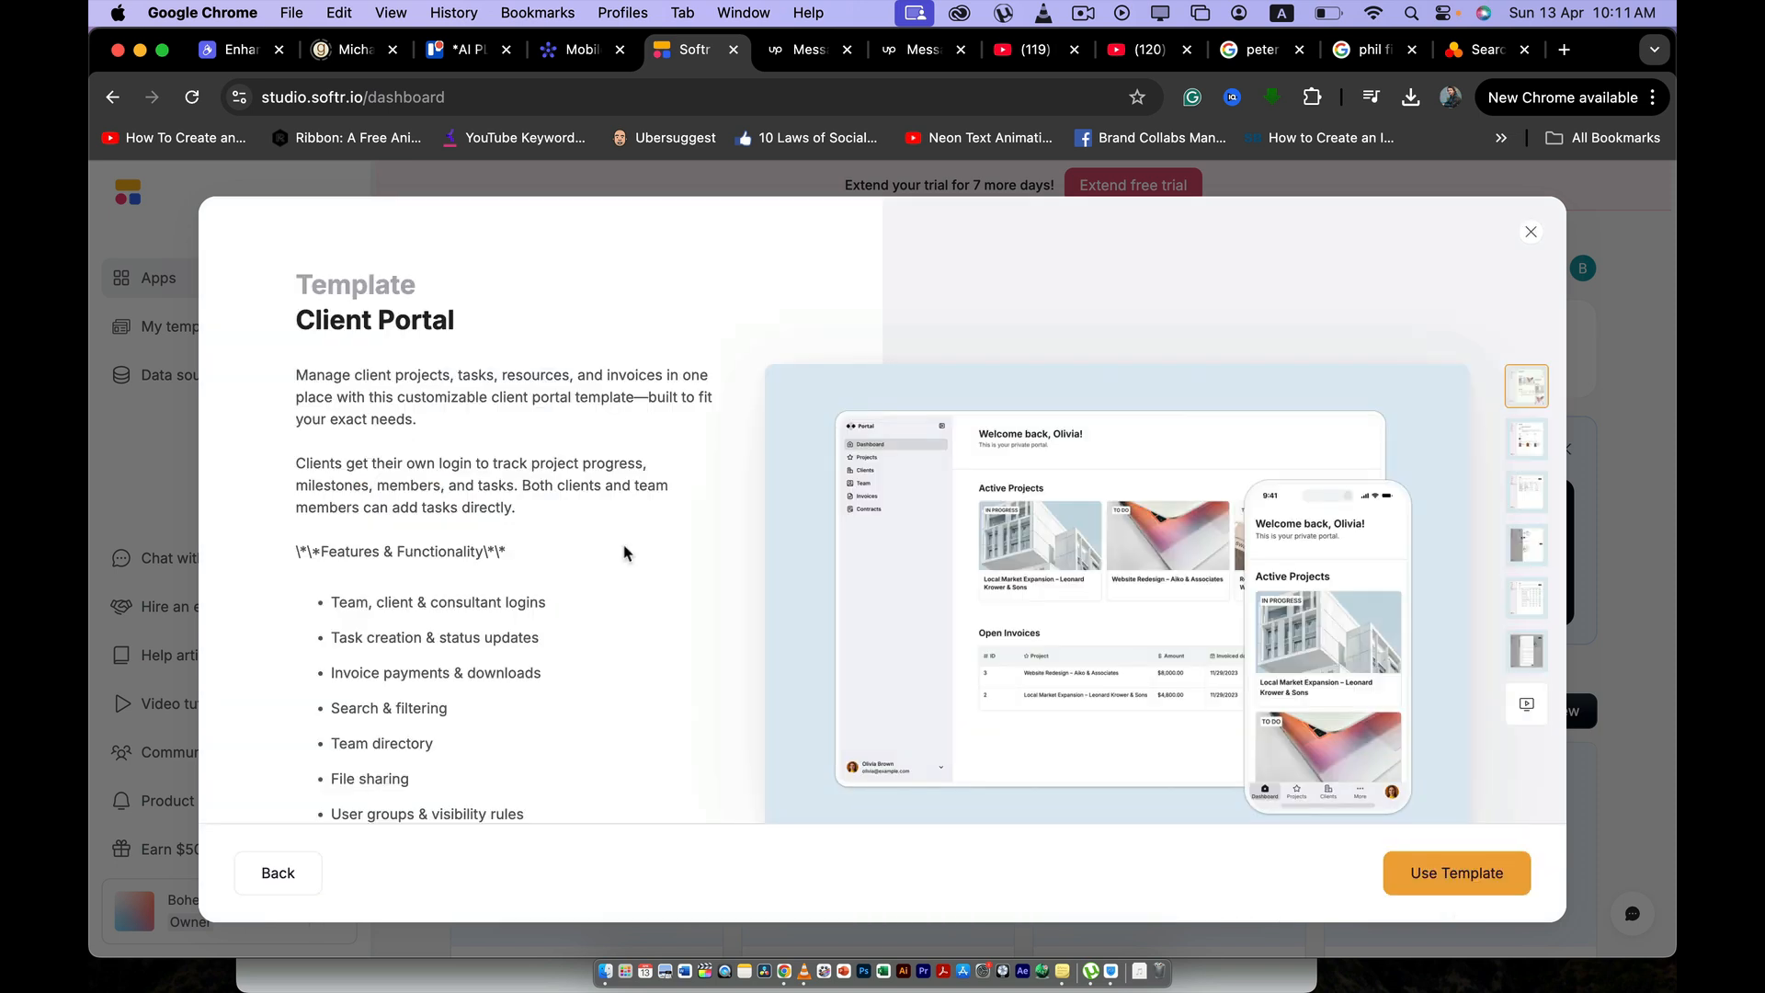
left_click(1437, 885)
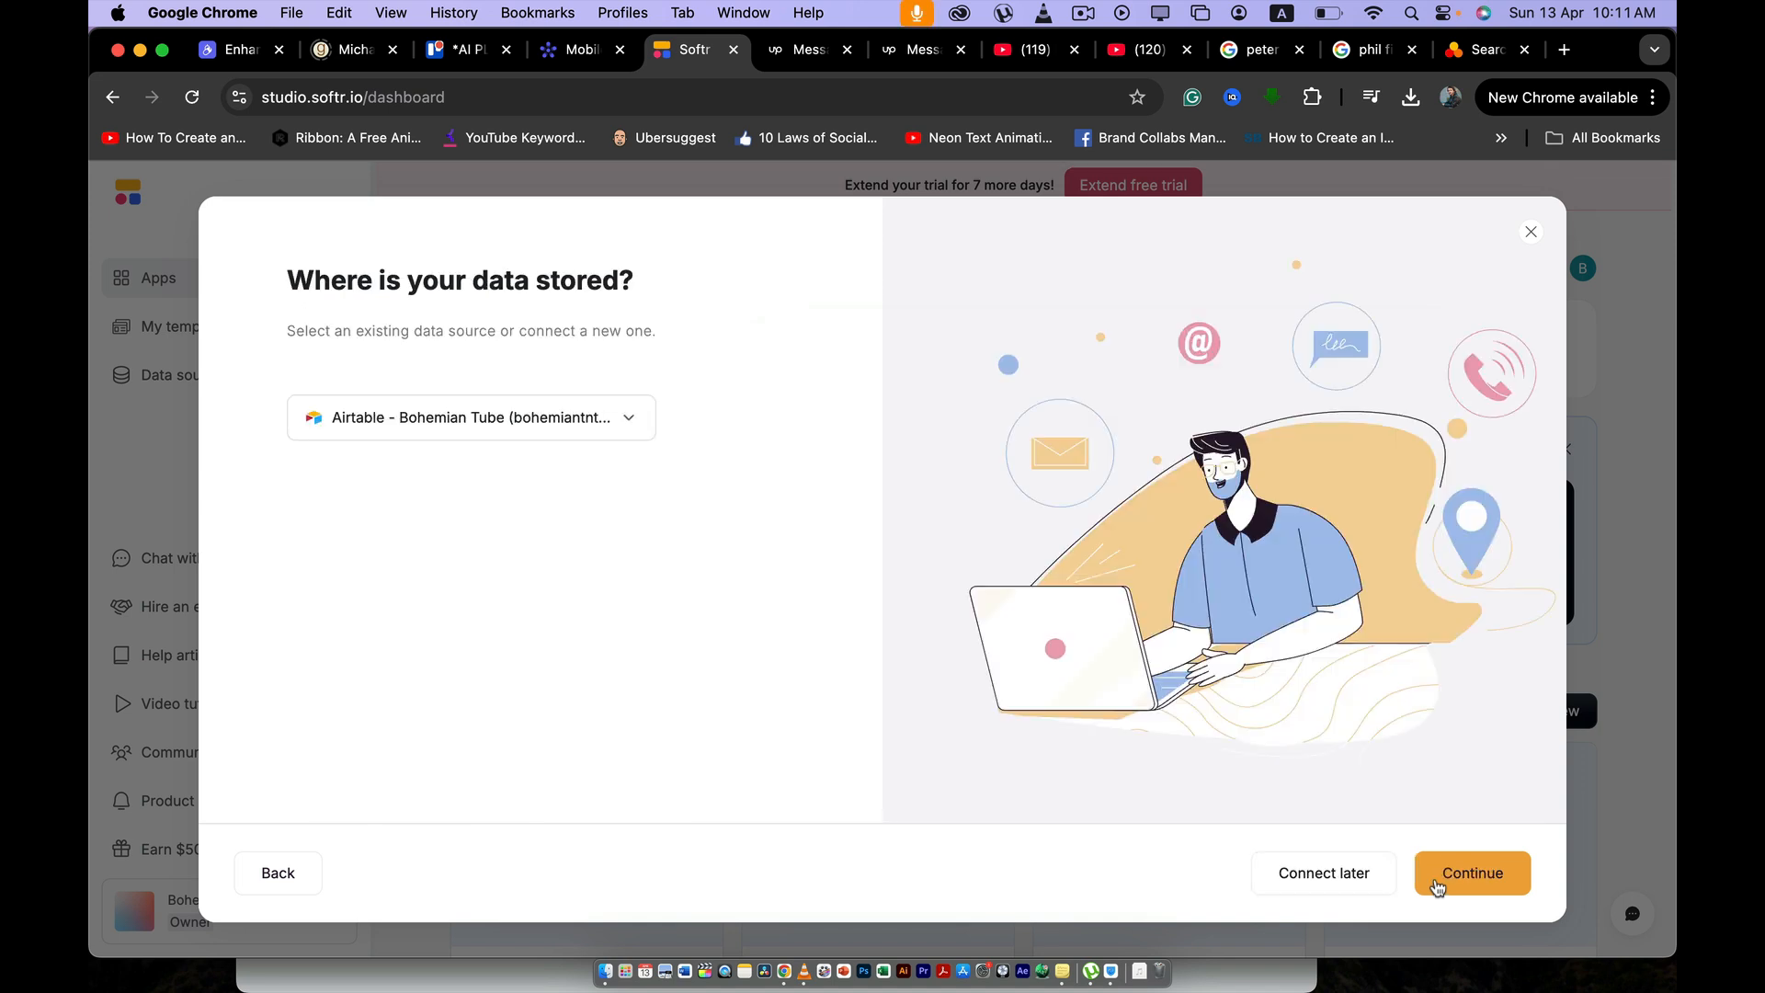
- Try to add Monday.com as another data source for the new app and look over the subscription plans
left_click(631, 429)
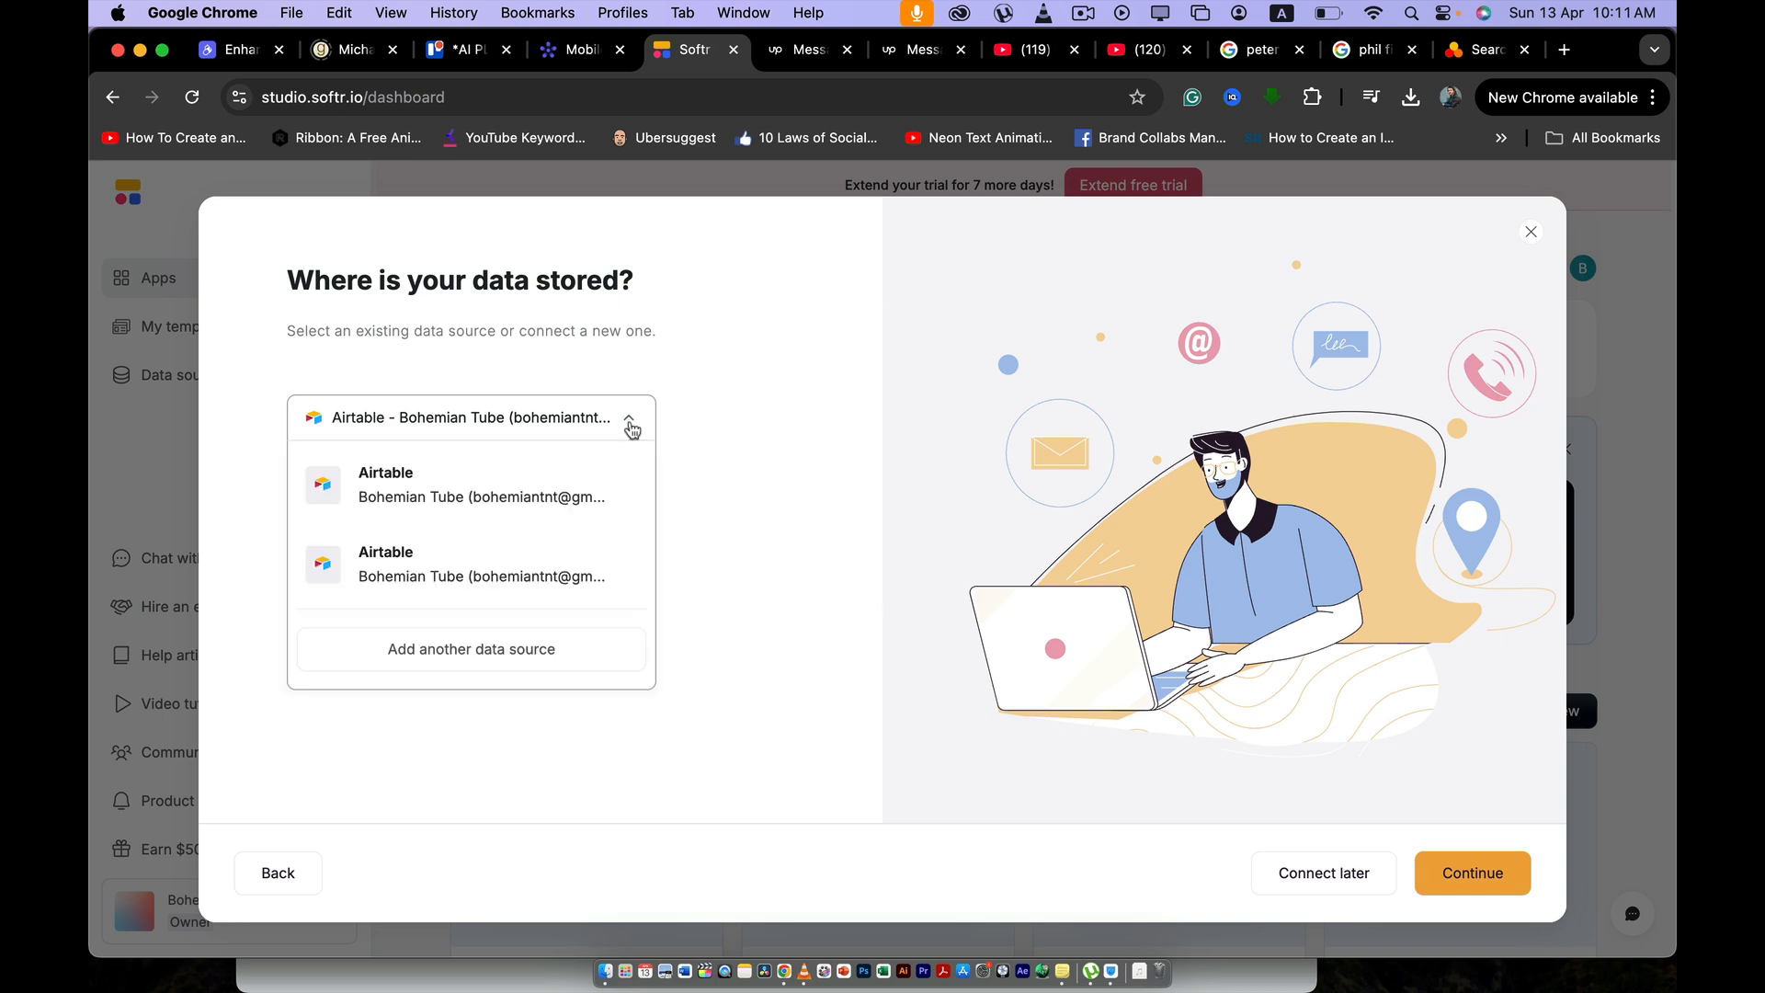
left_click(497, 651)
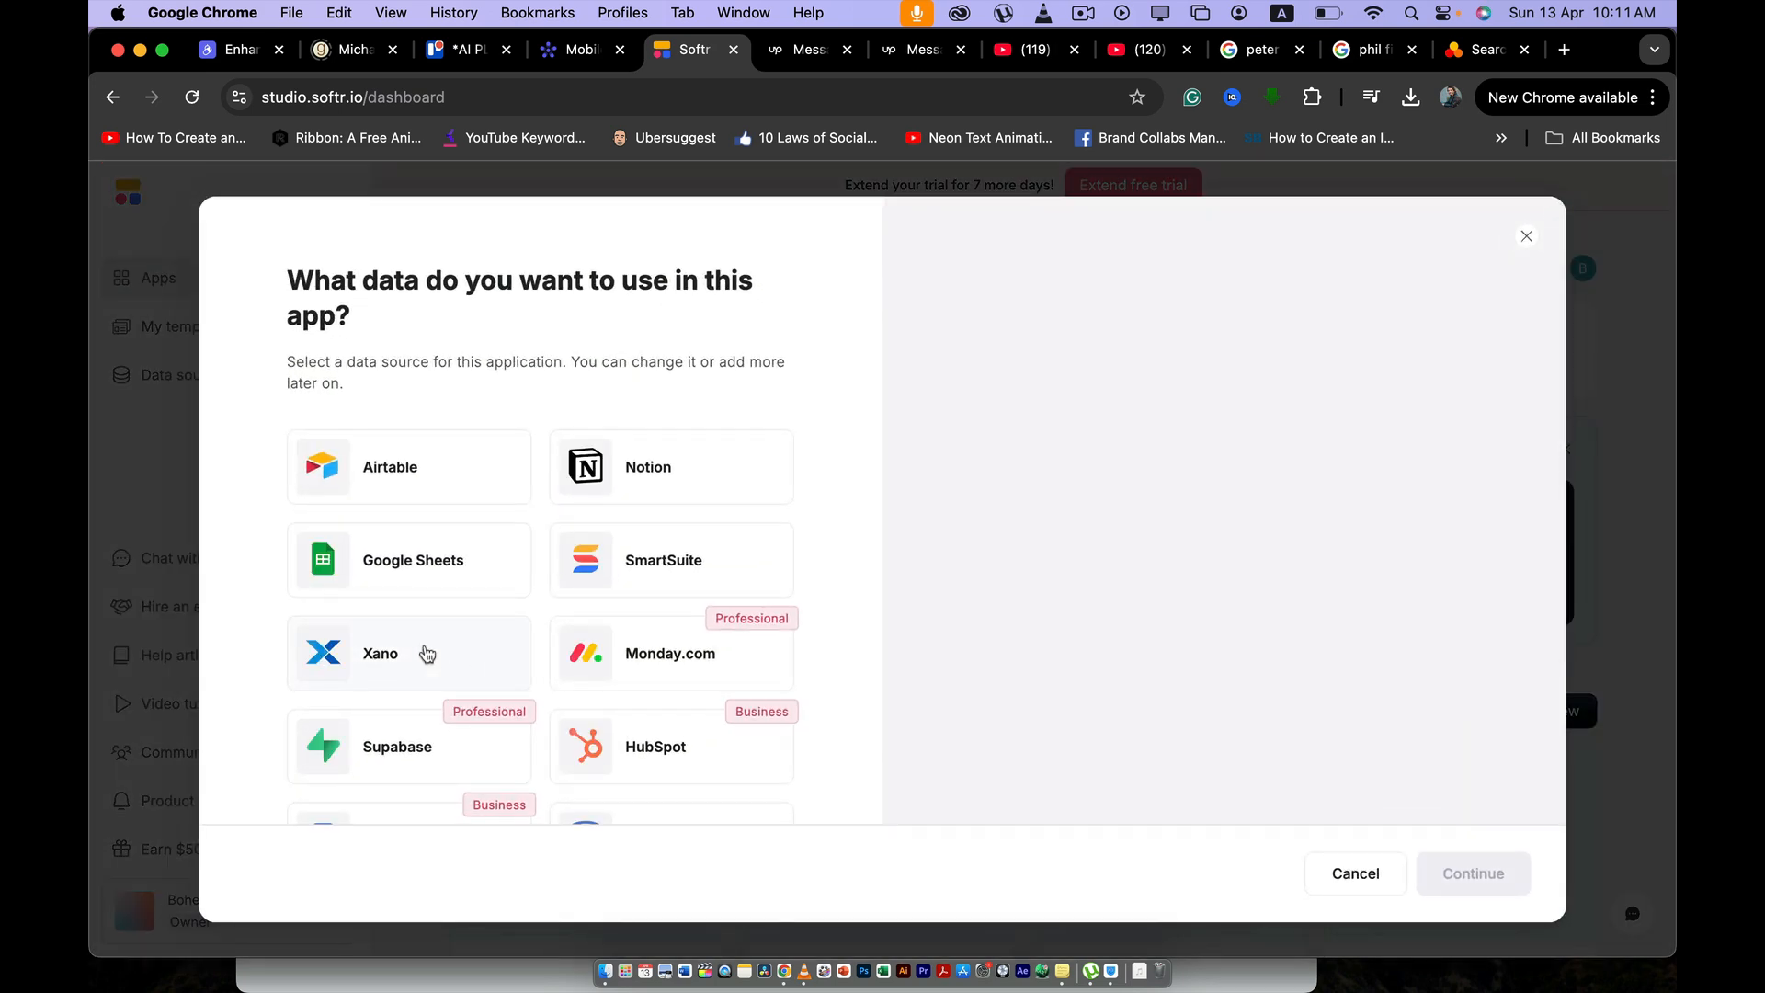
scroll(441, 648, "down", 3)
left_click(671, 471)
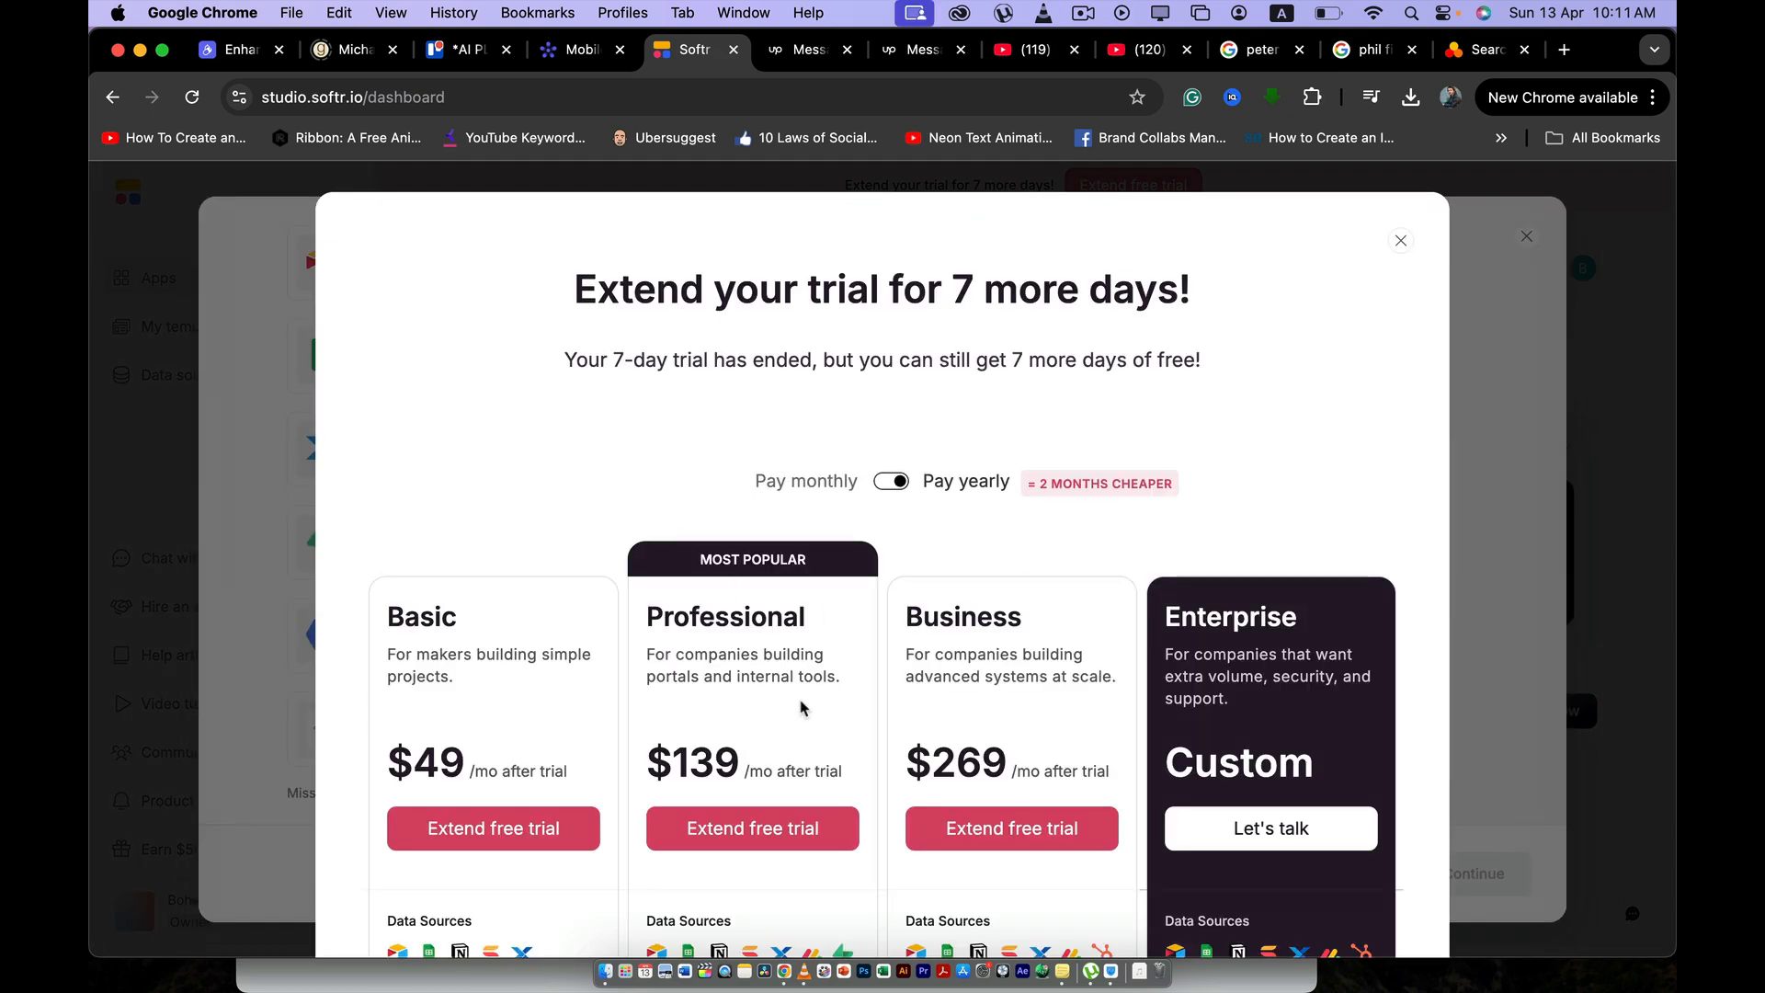
scroll(801, 707, "down", 10)
scroll(1250, 573, "up", 10)
left_click(1401, 240)
left_click(699, 485)
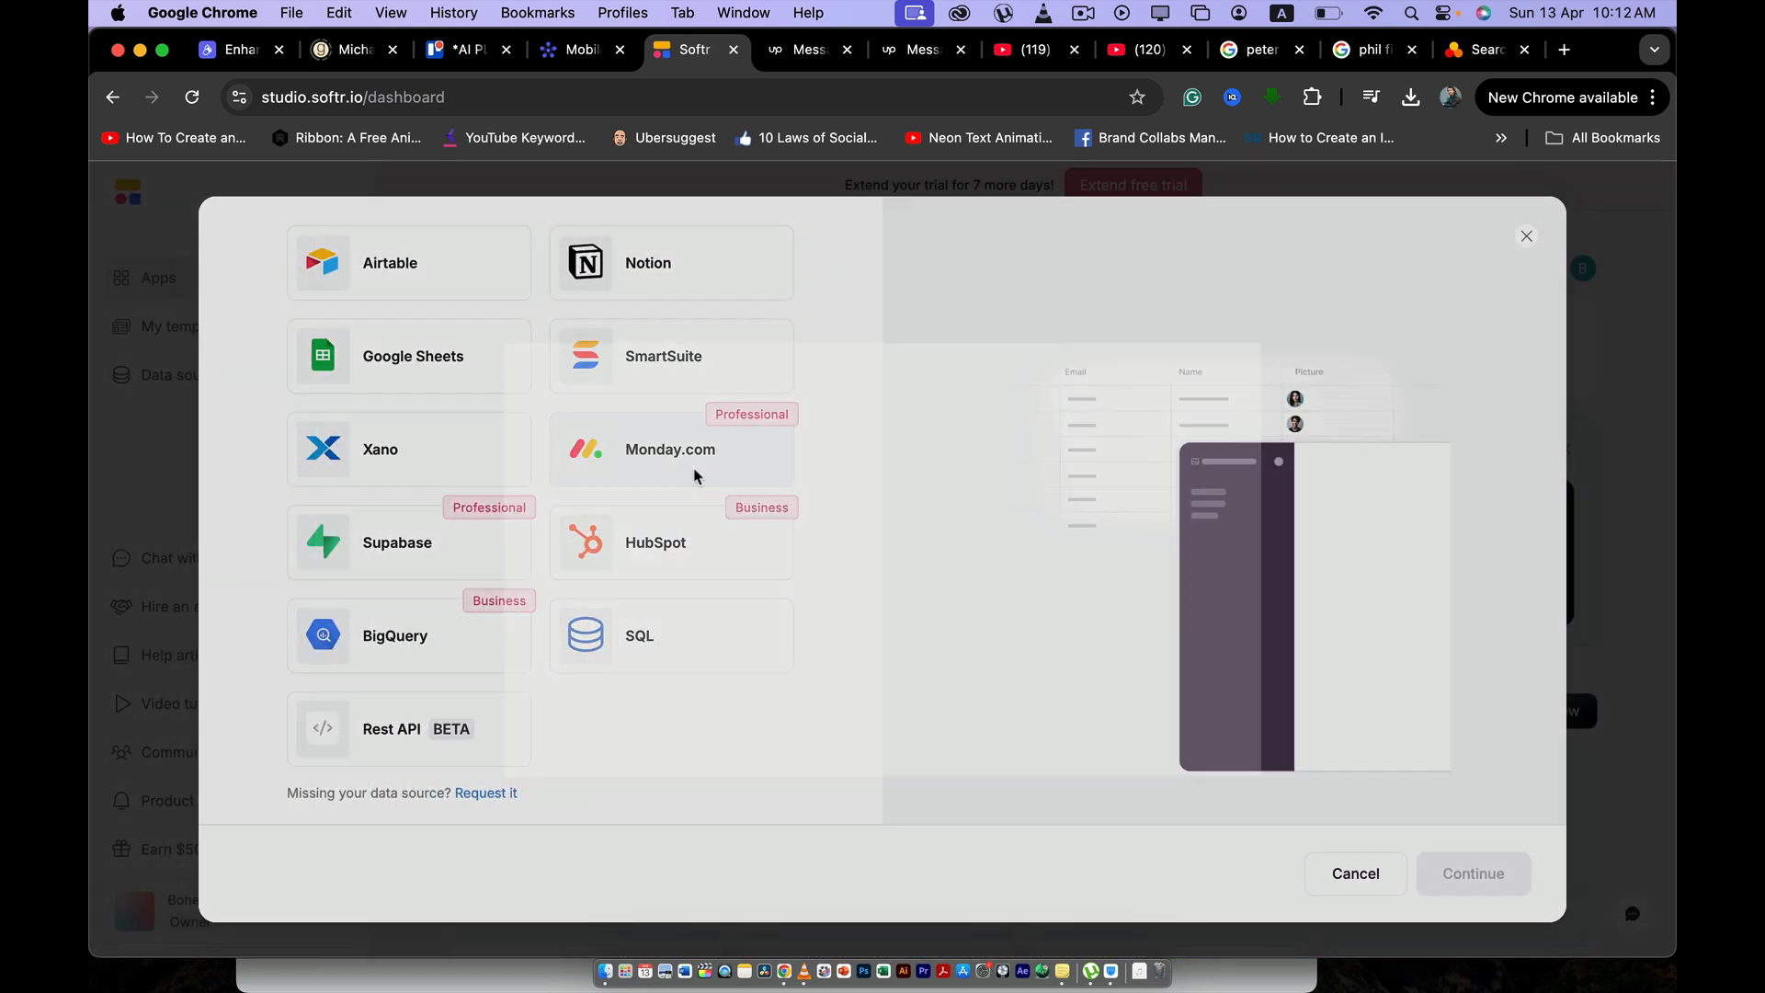
left_click(1399, 243)
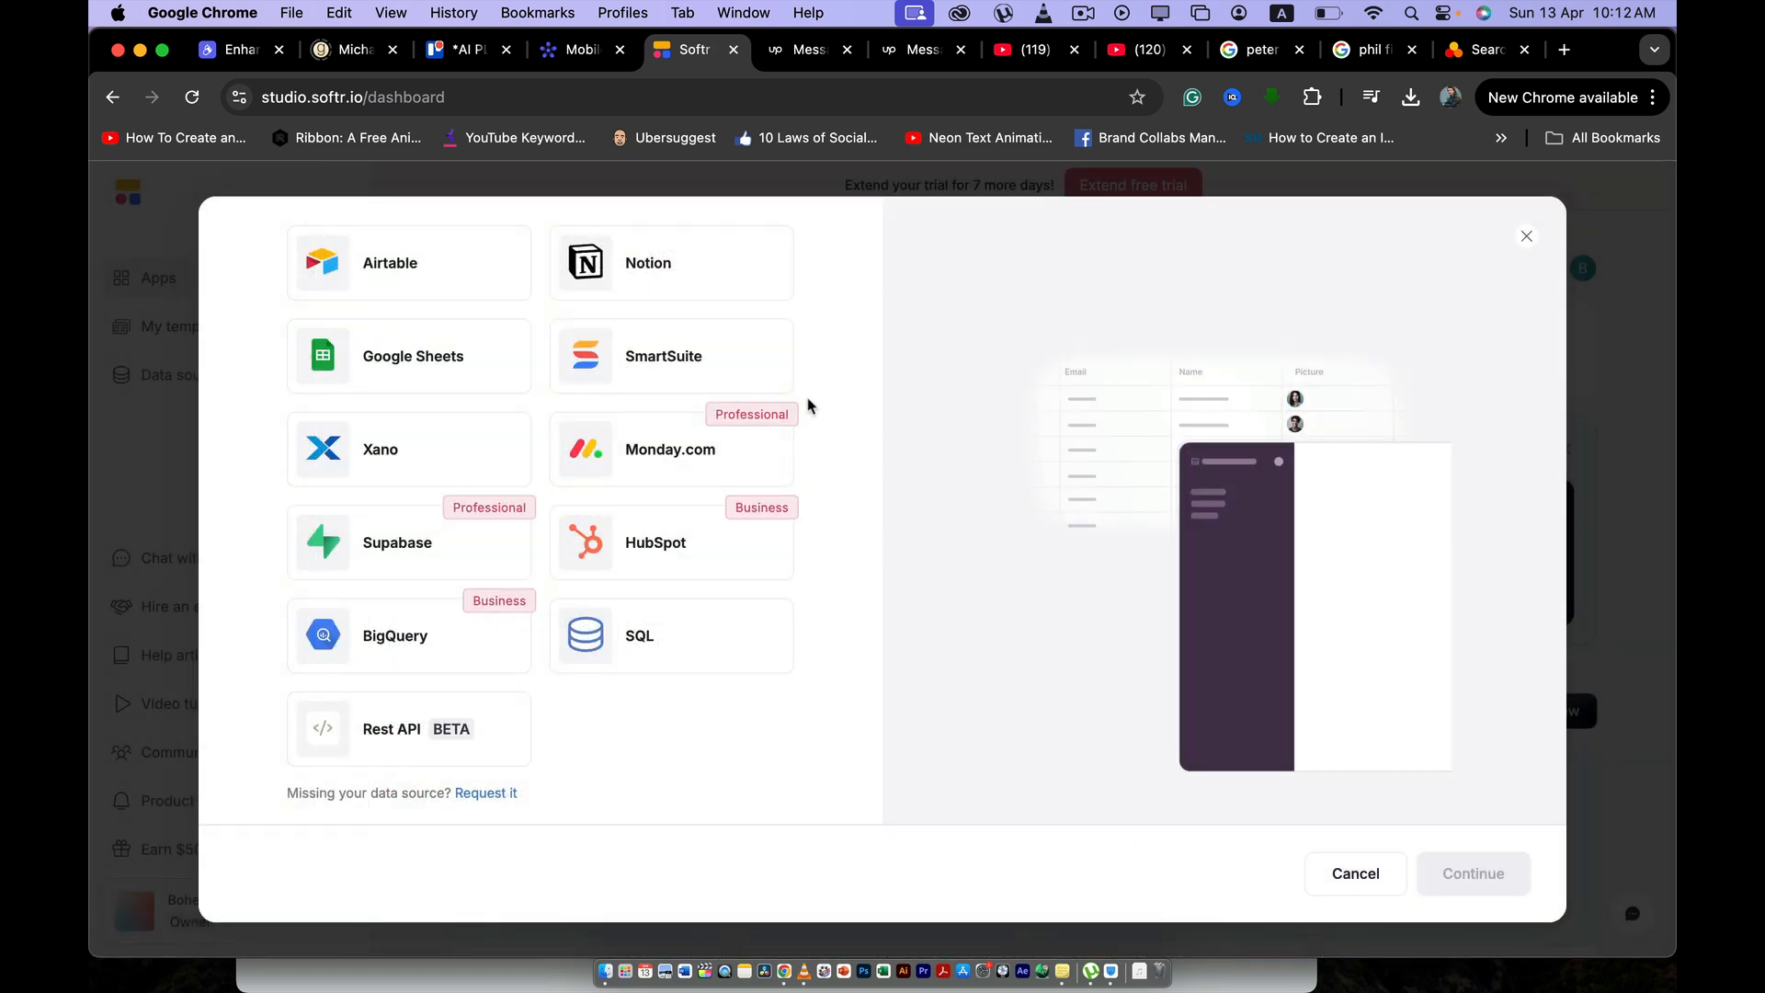
- Switch to monday.com and examine the Mobile Components board's columns against Softr's data source options
left_click(582, 53)
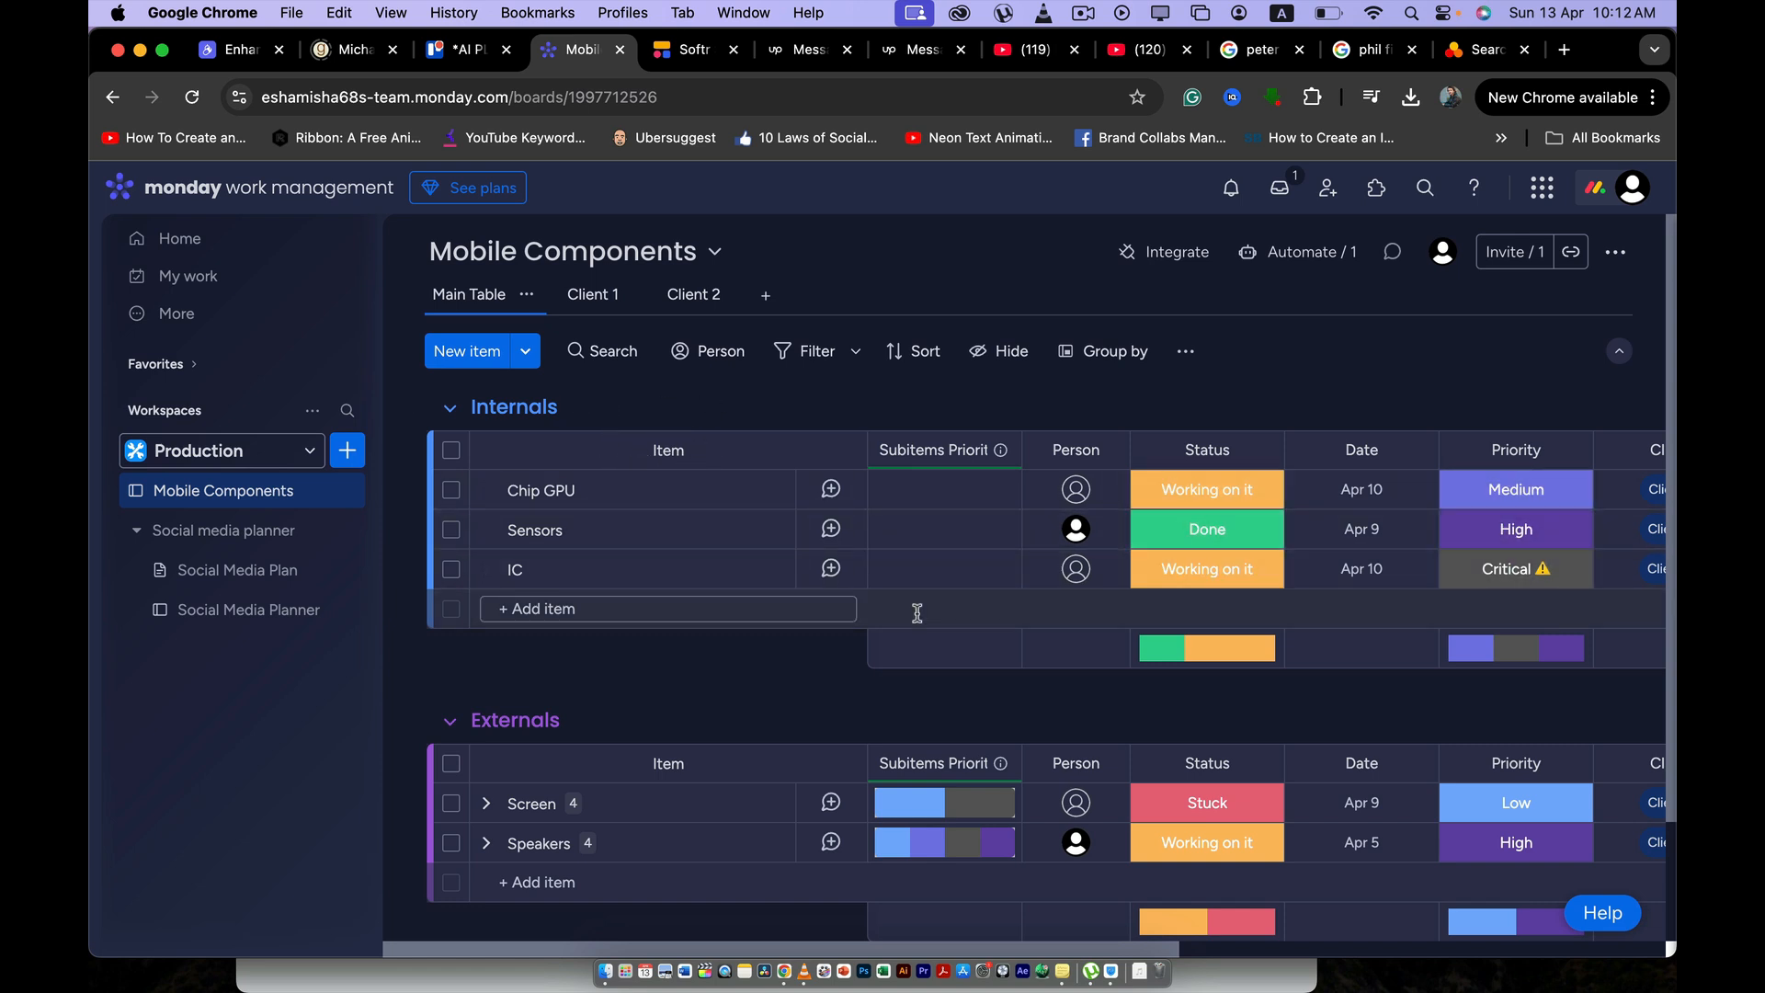
scroll(916, 613, "right", 5)
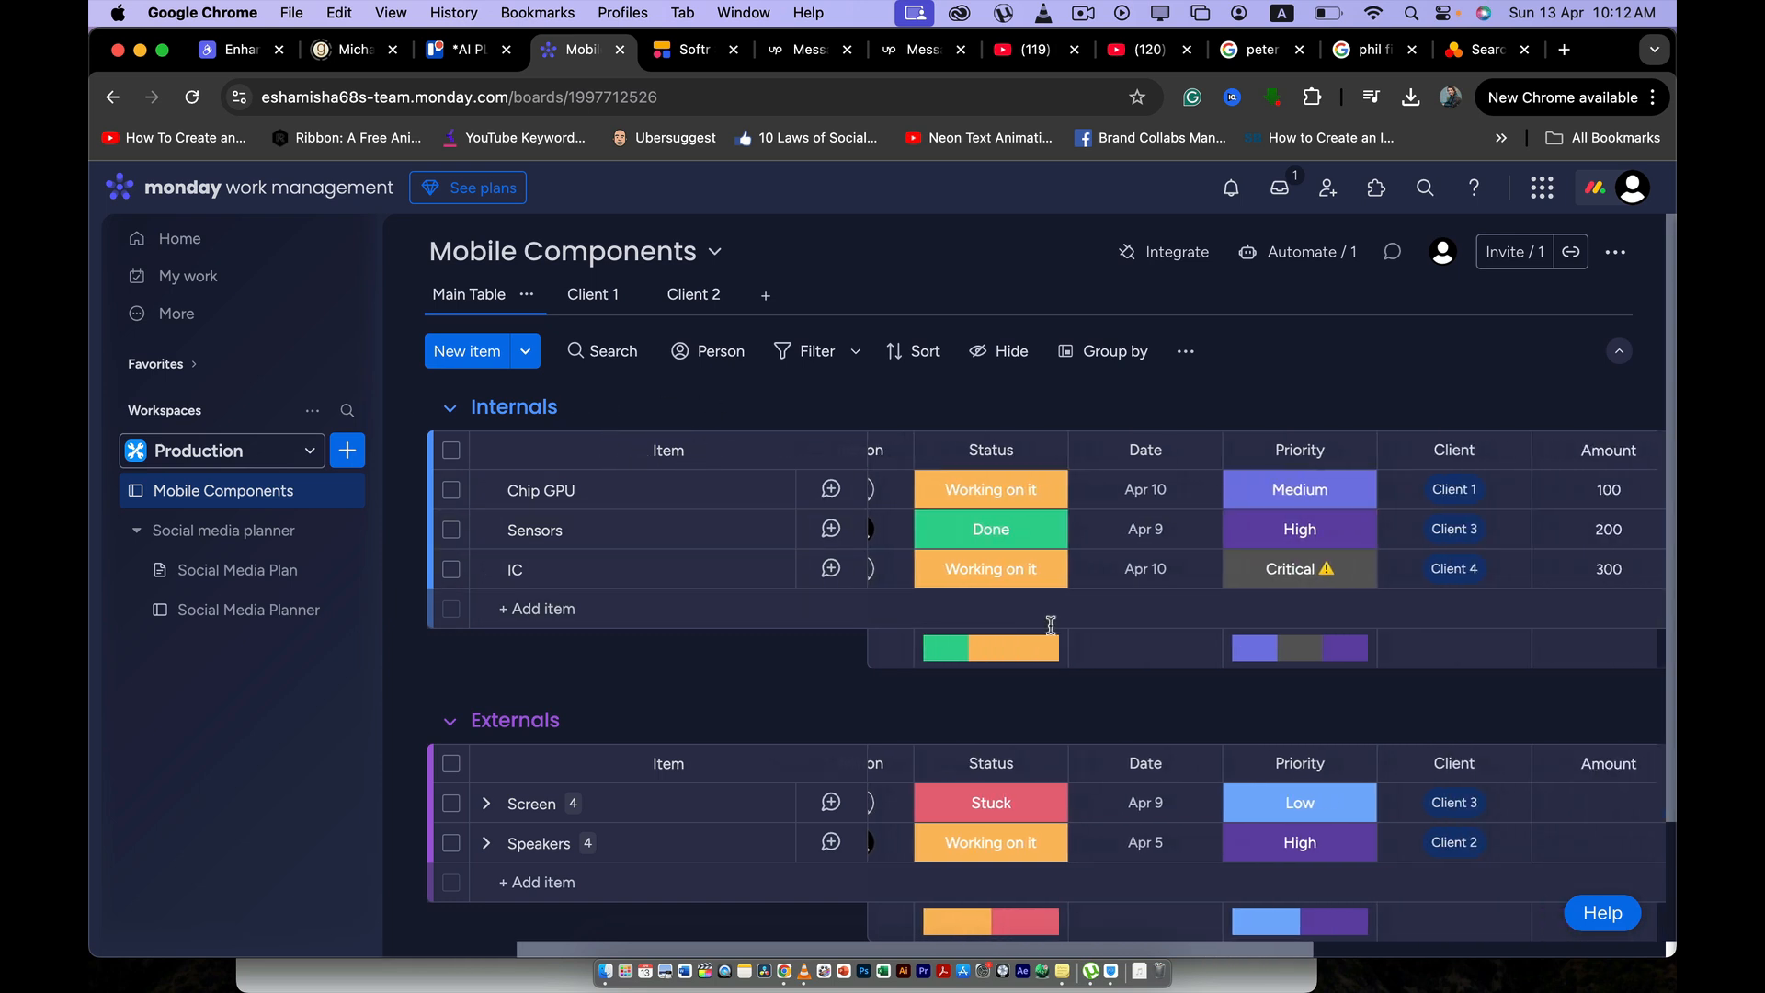
scroll(914, 610, "left", 5)
scroll(1195, 496, "right", 5)
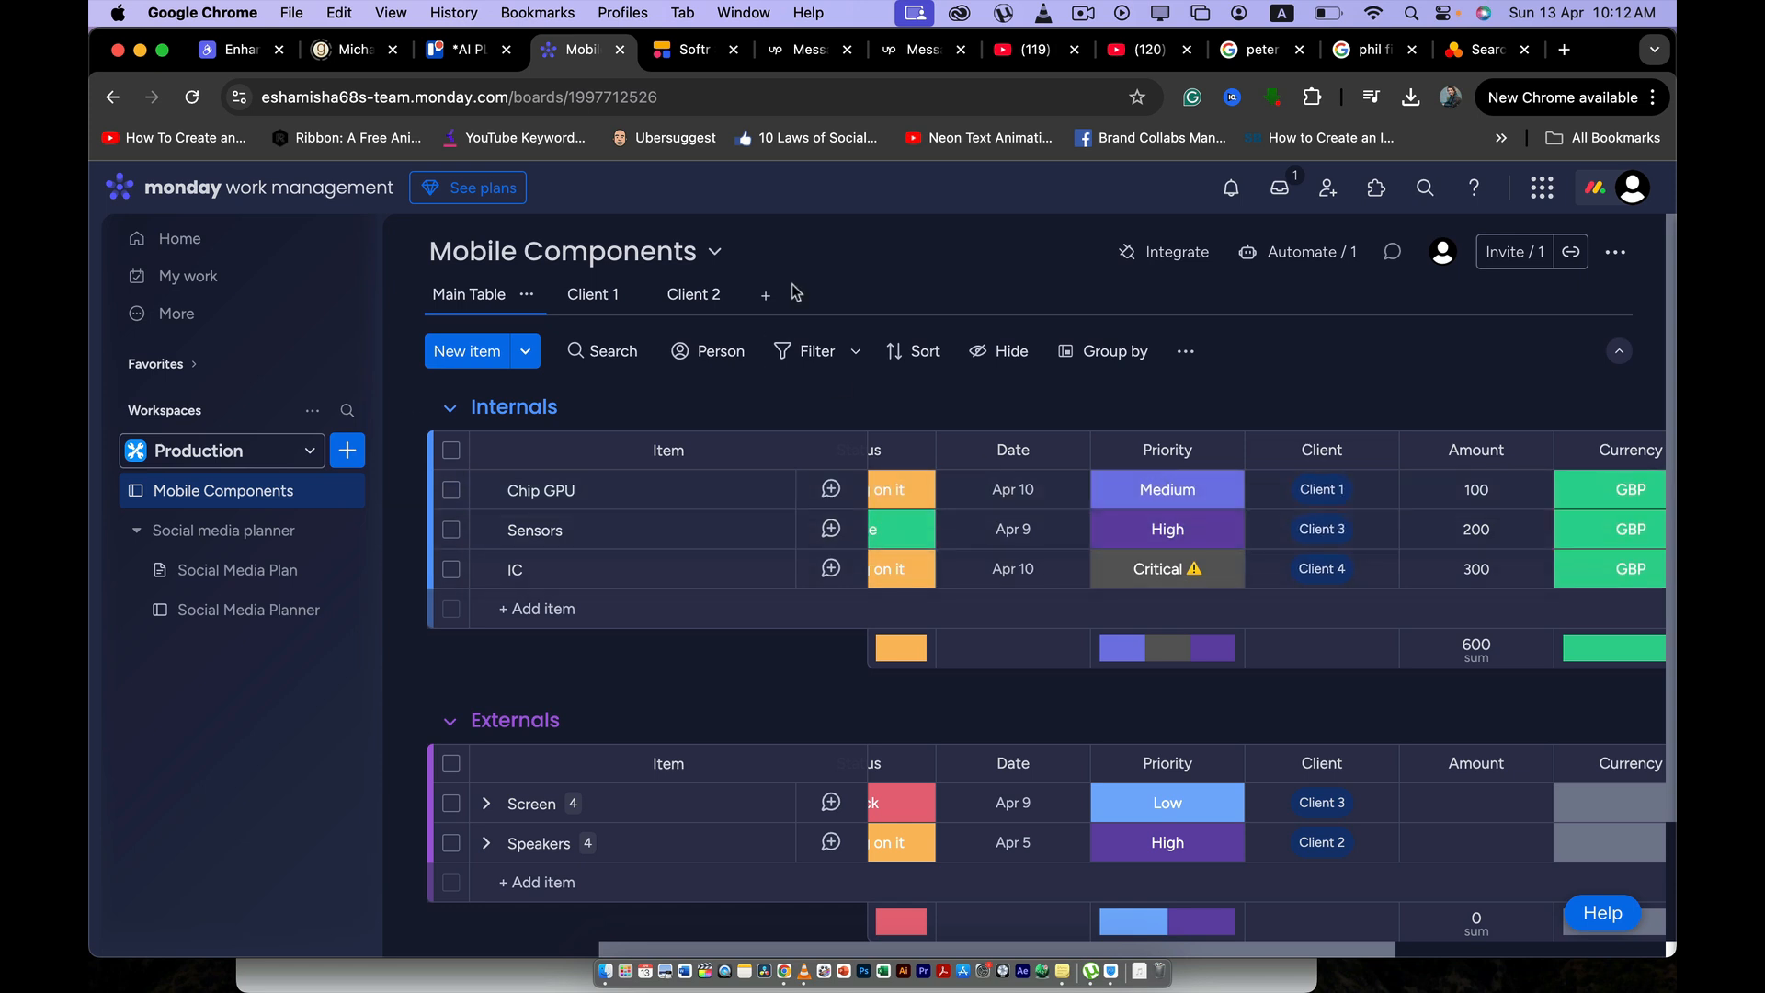
left_click(685, 57)
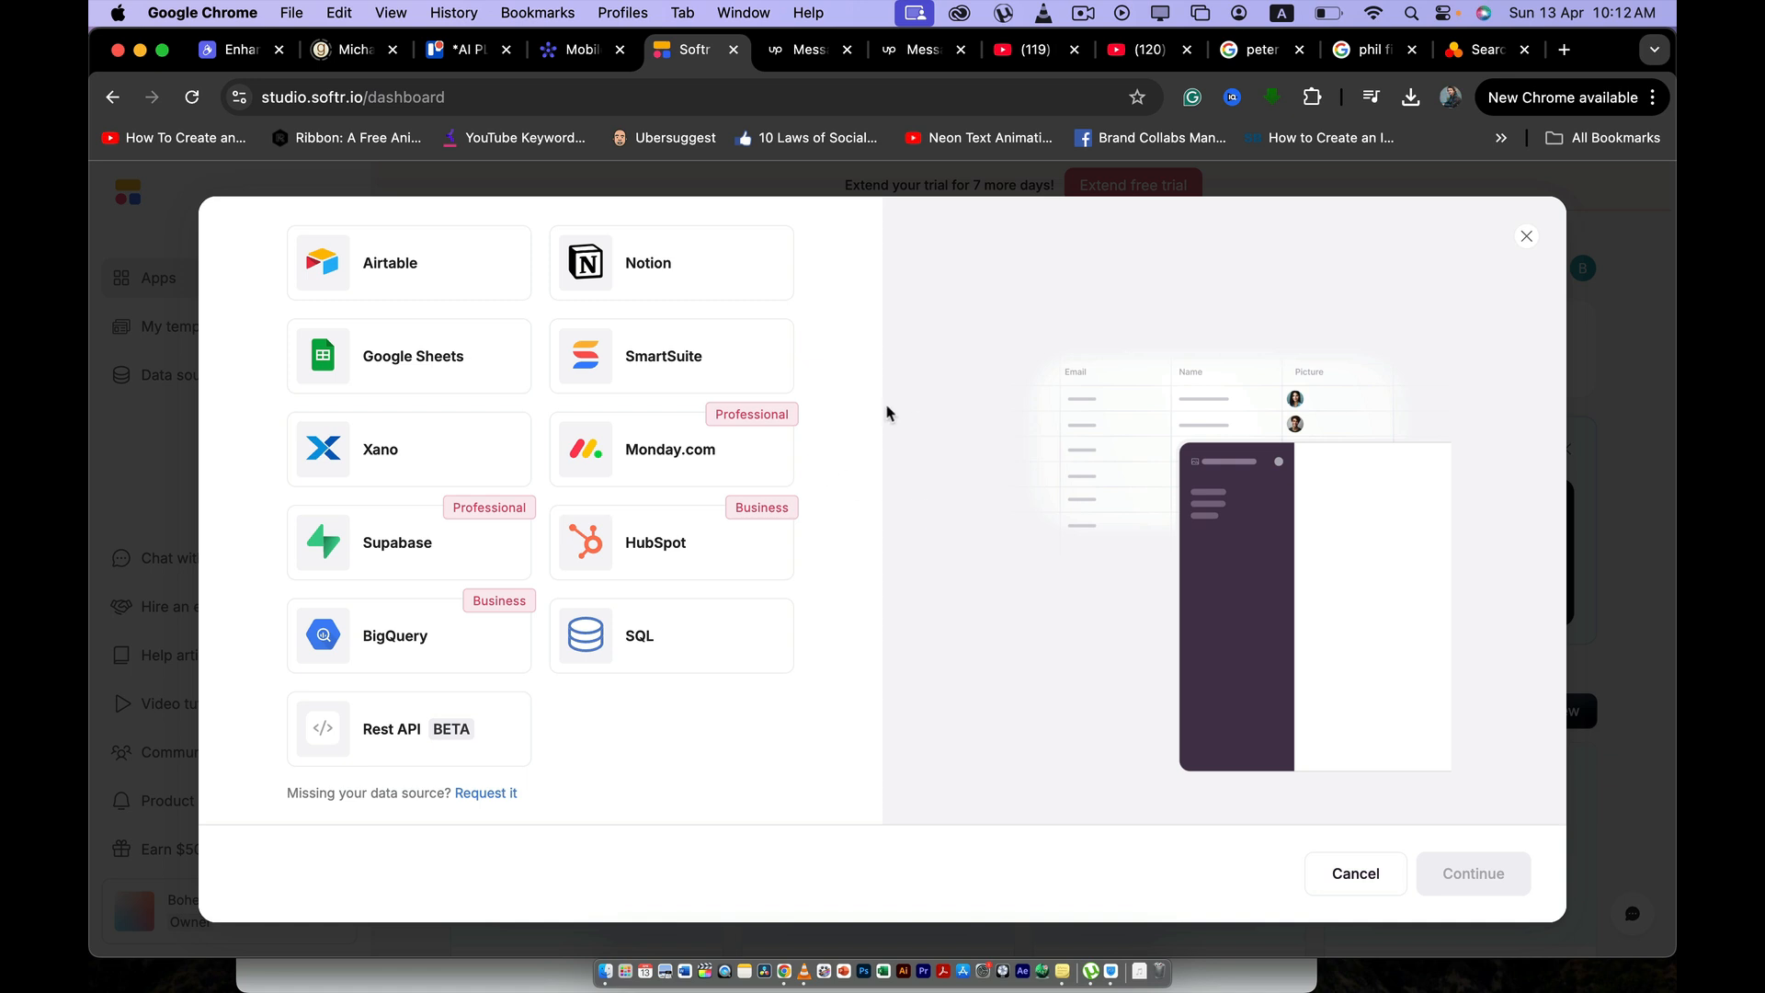
left_click(579, 50)
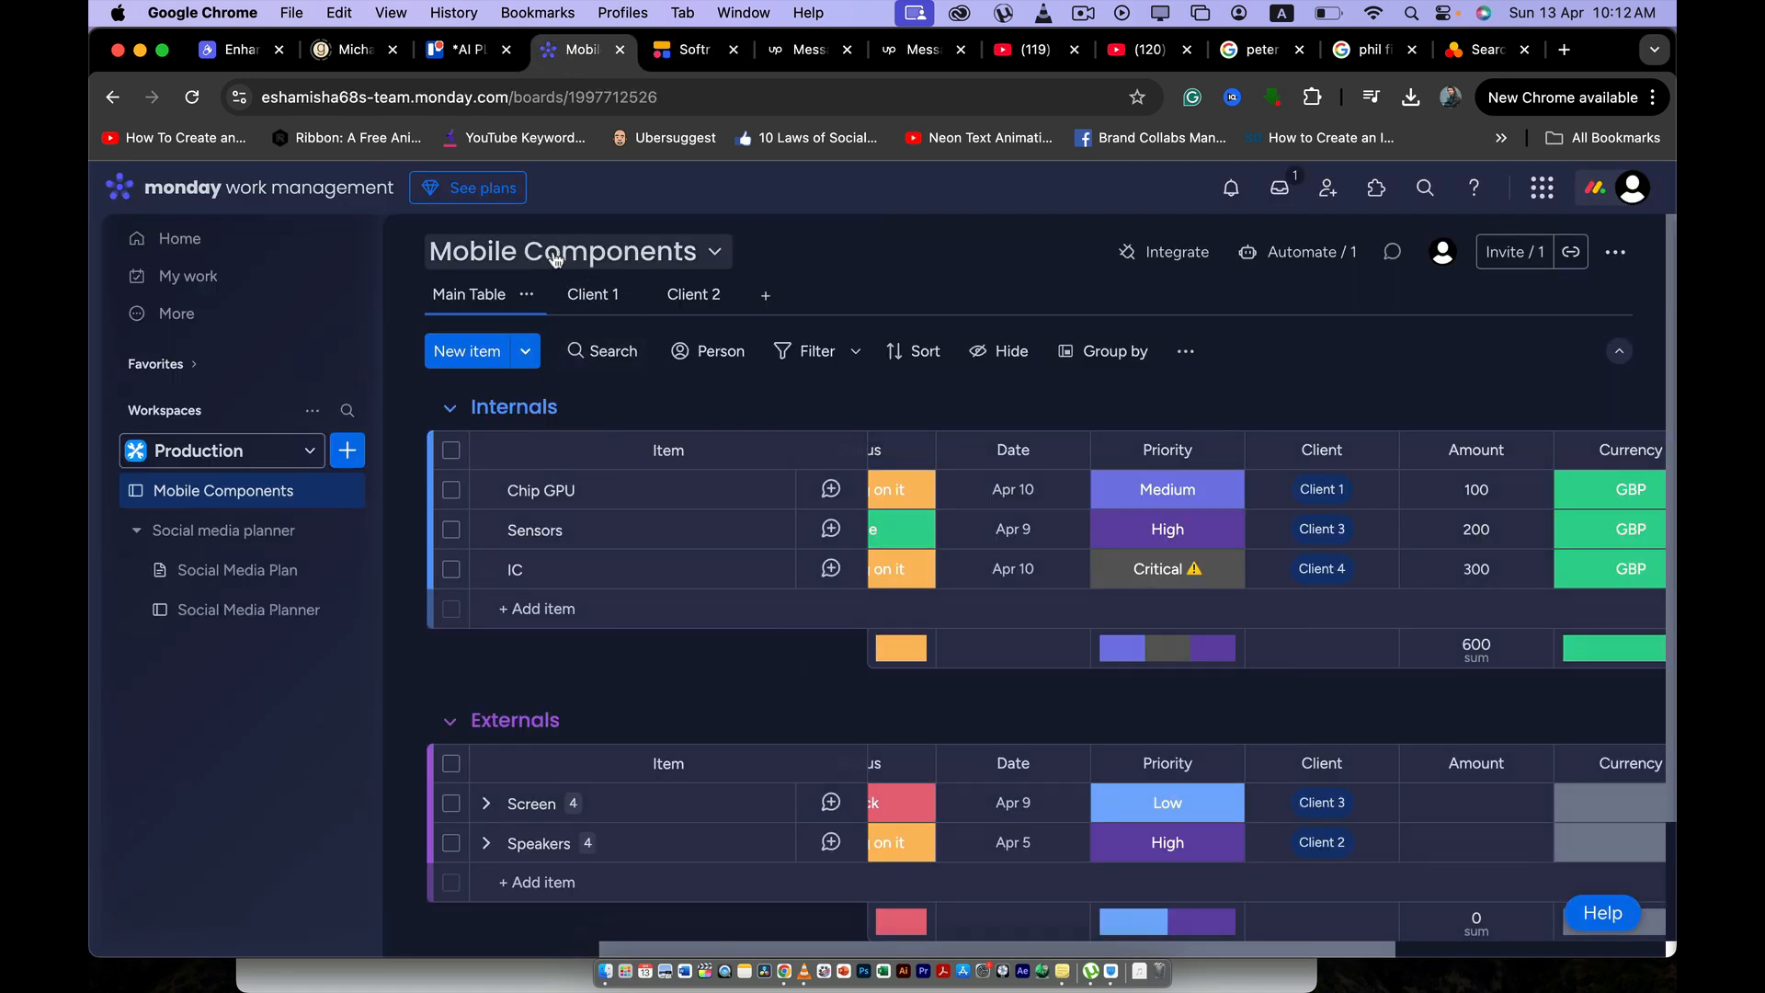
left_click(684, 55)
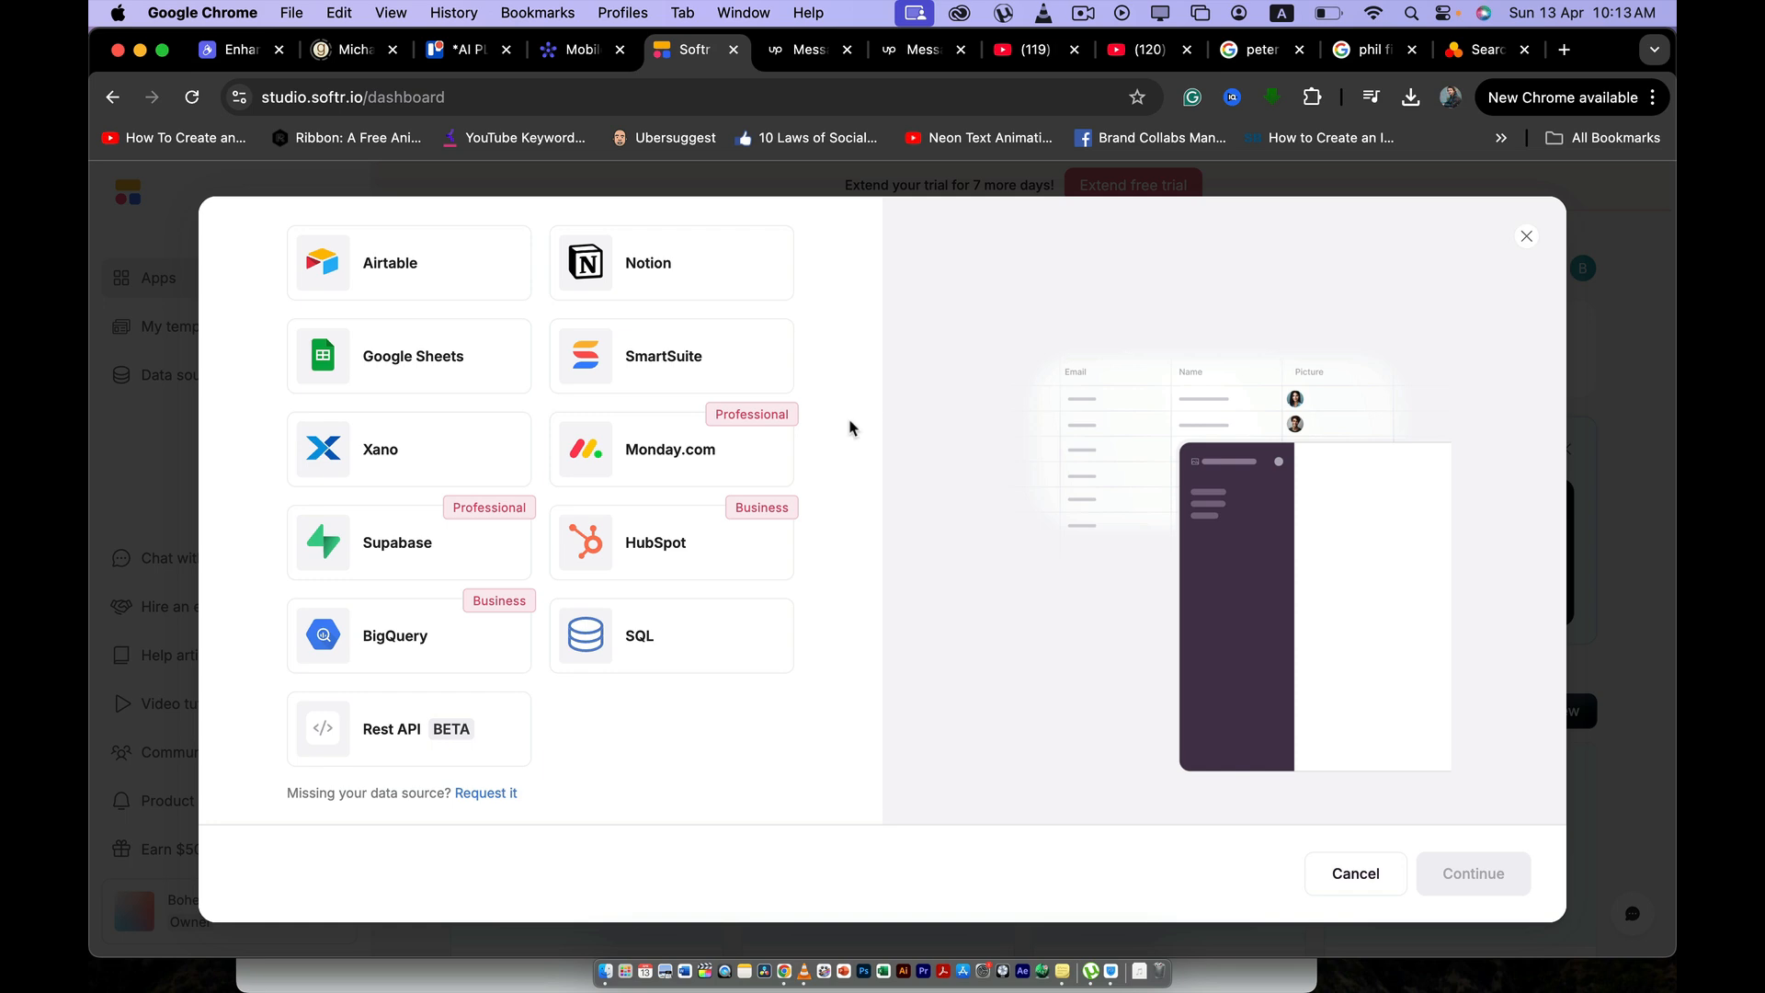
left_click(582, 48)
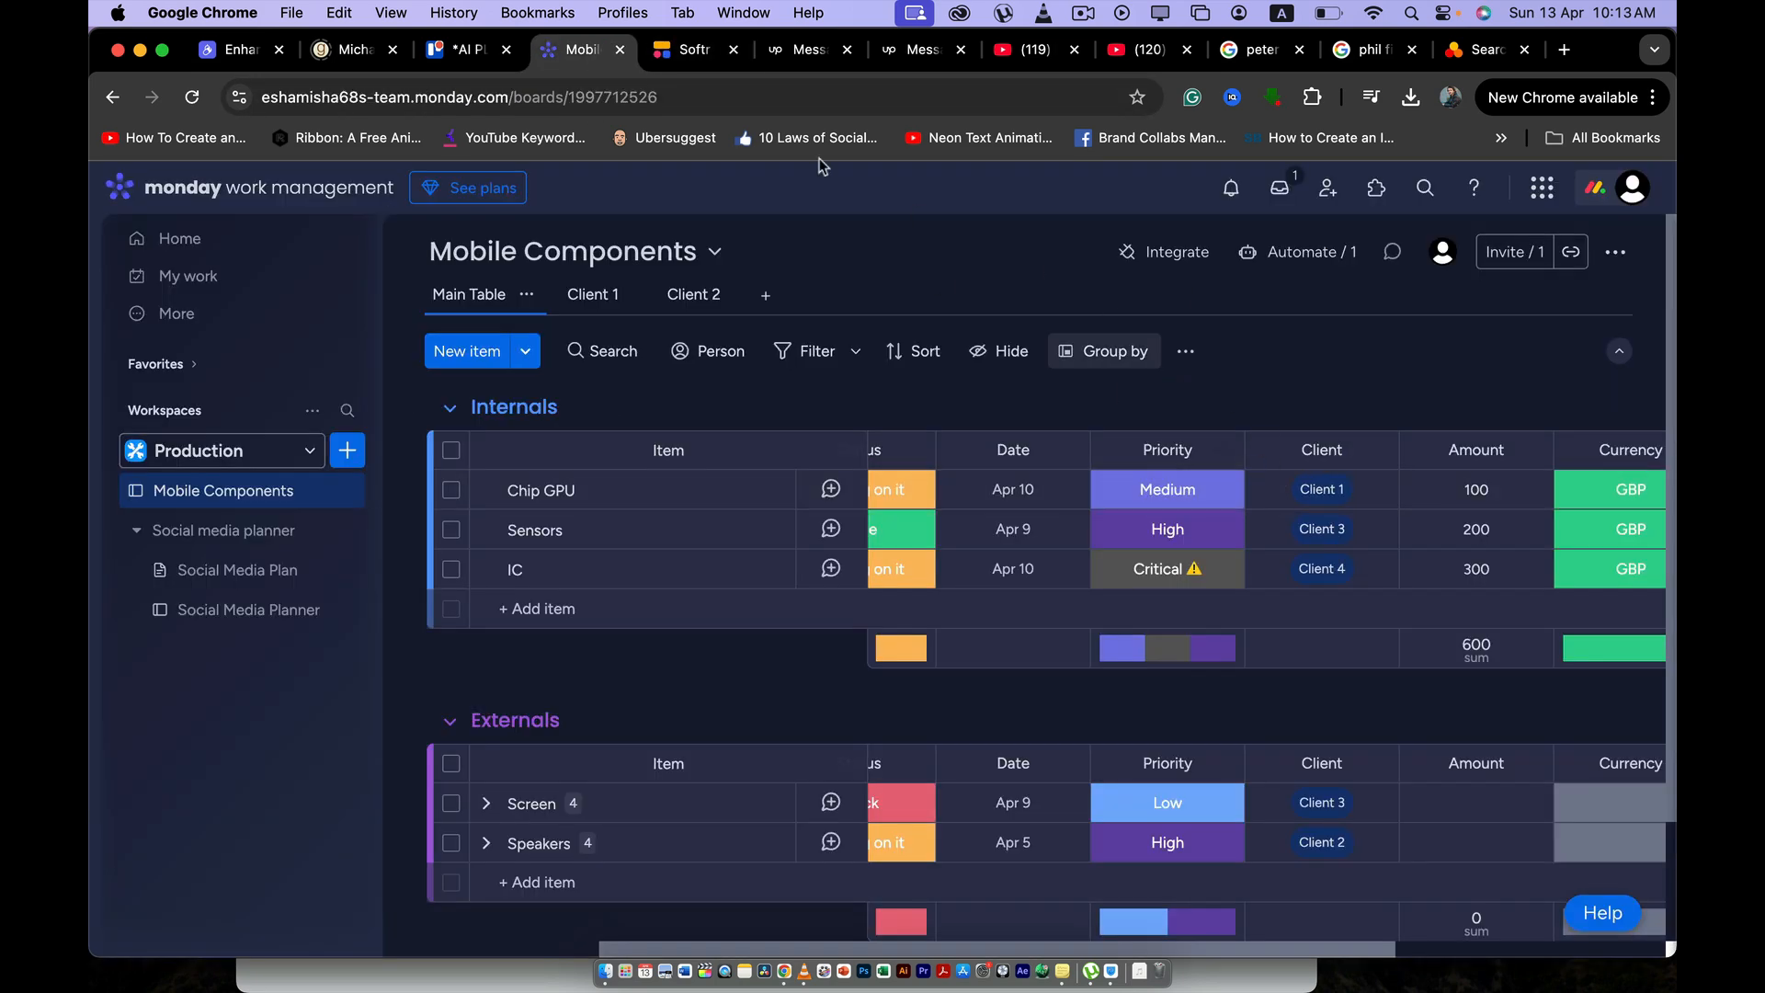
- Return to Softr, cancel adding a data source, and create the Client Portal app with its data connection postponed
left_click(685, 51)
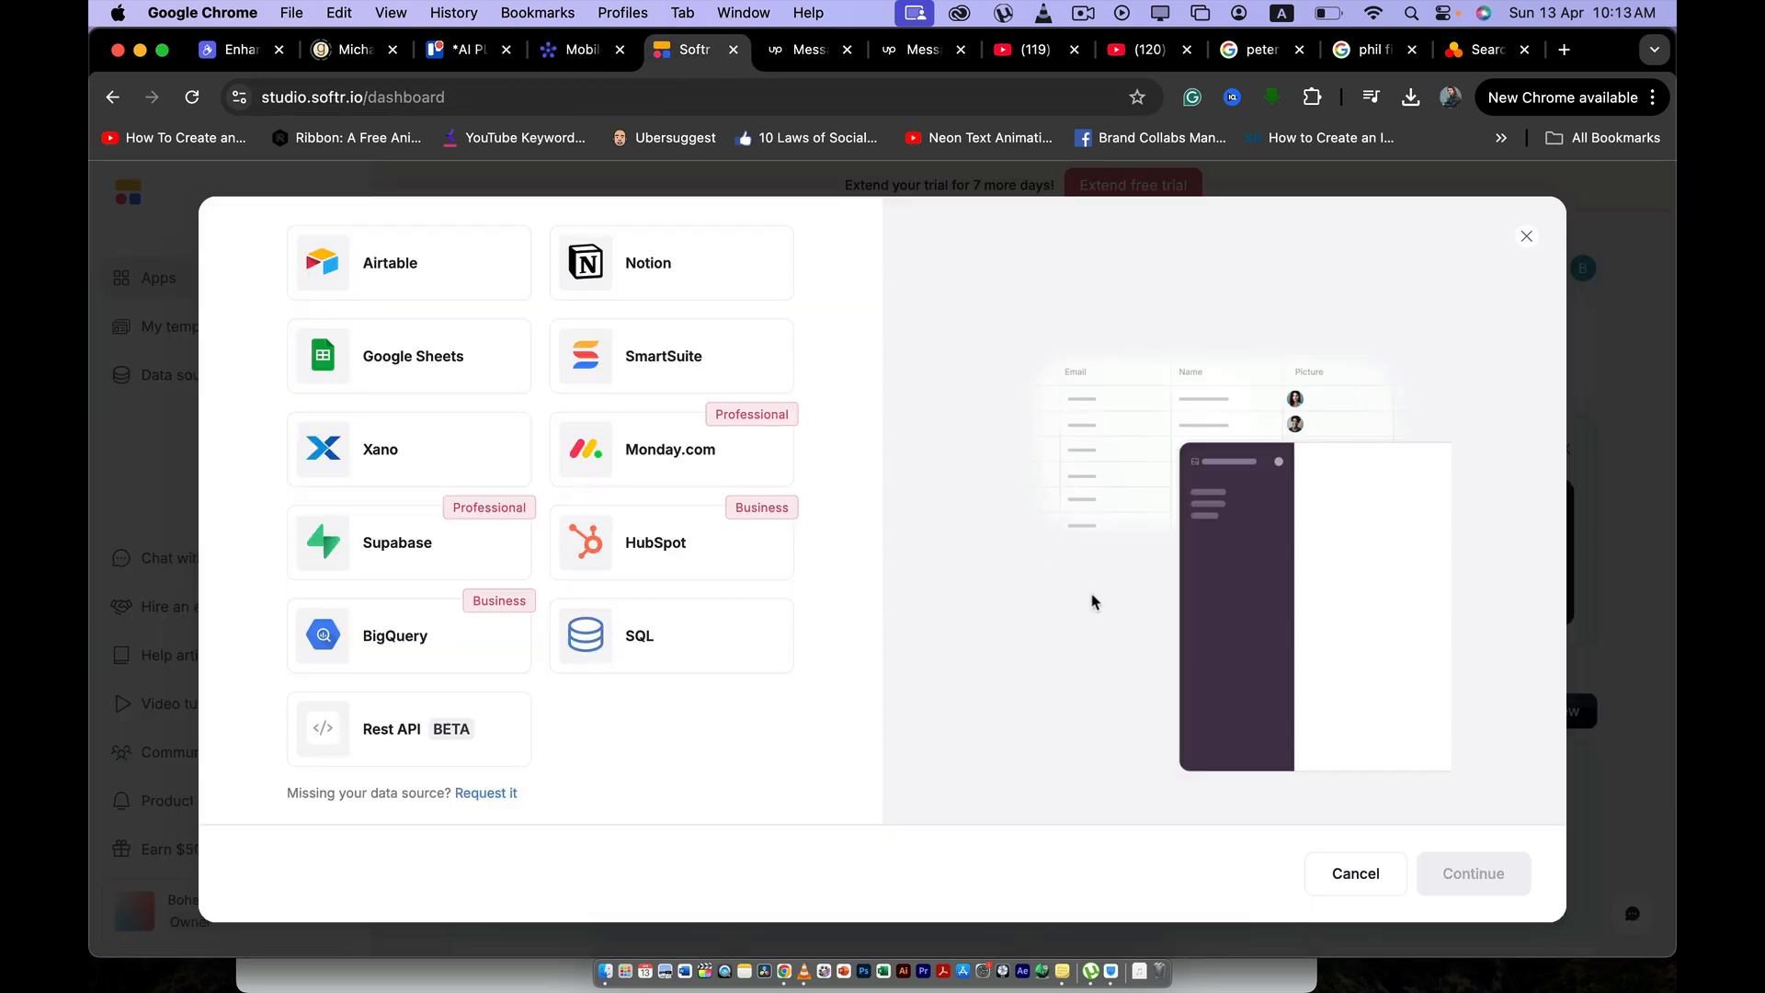
left_click(1355, 874)
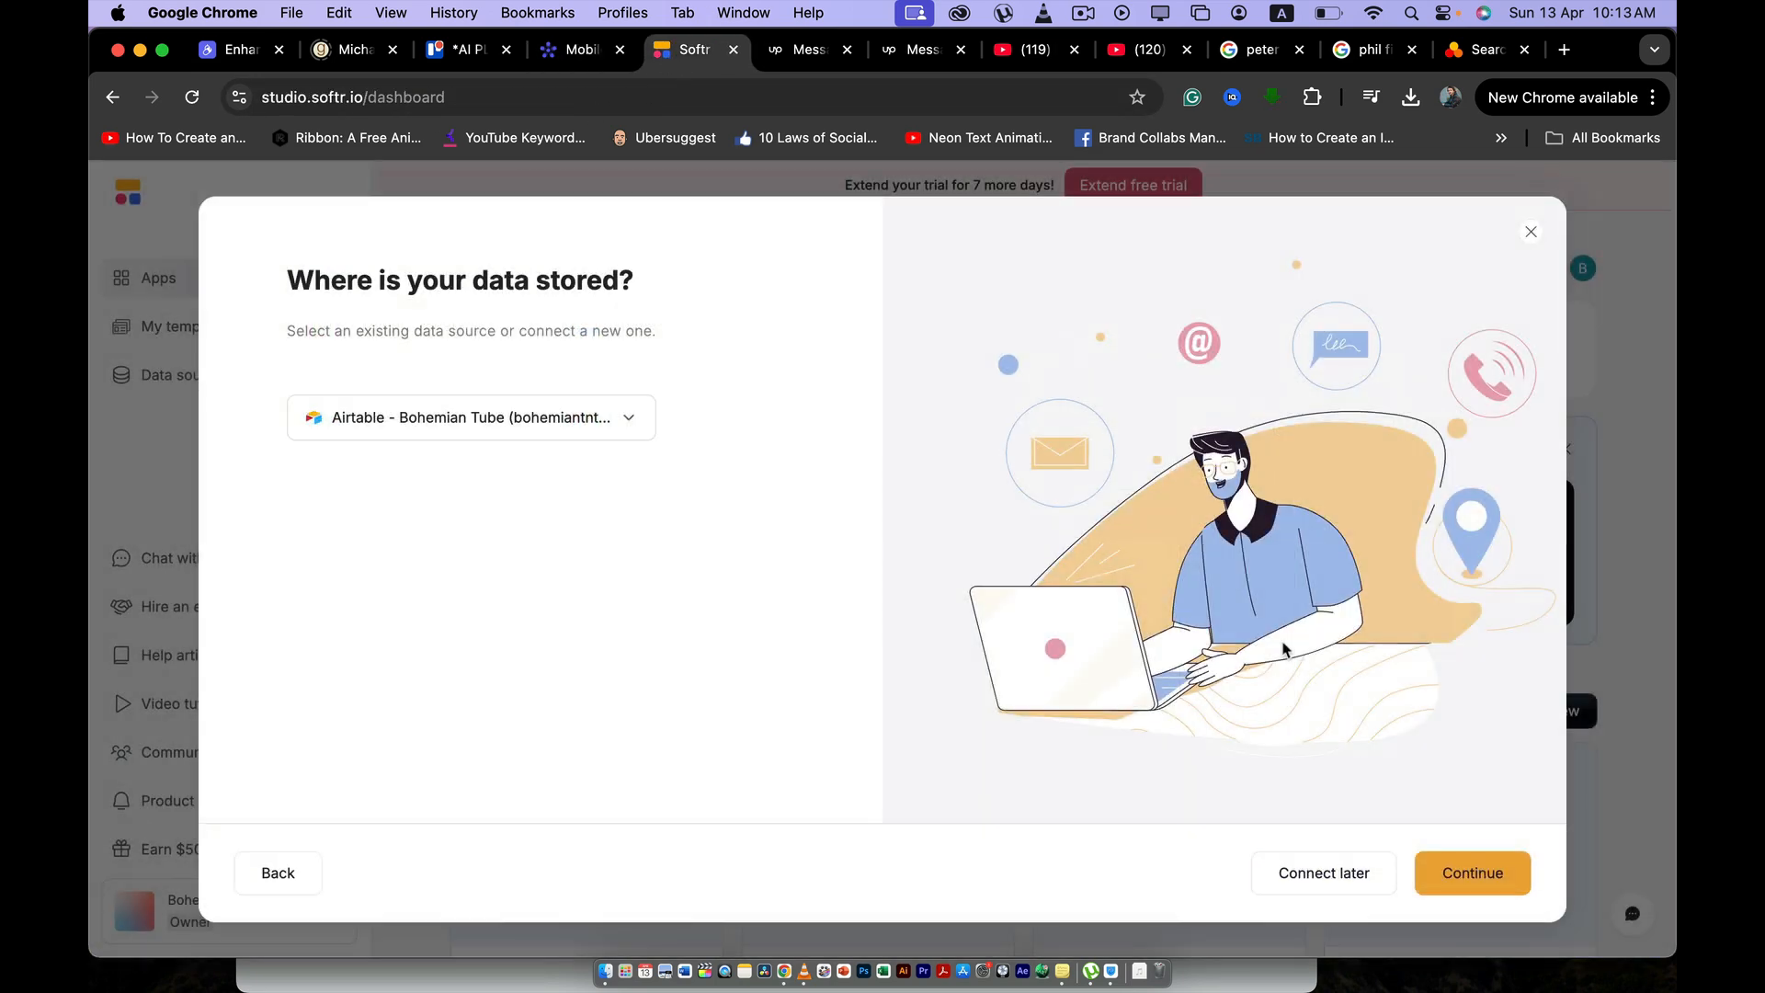
left_click(1353, 875)
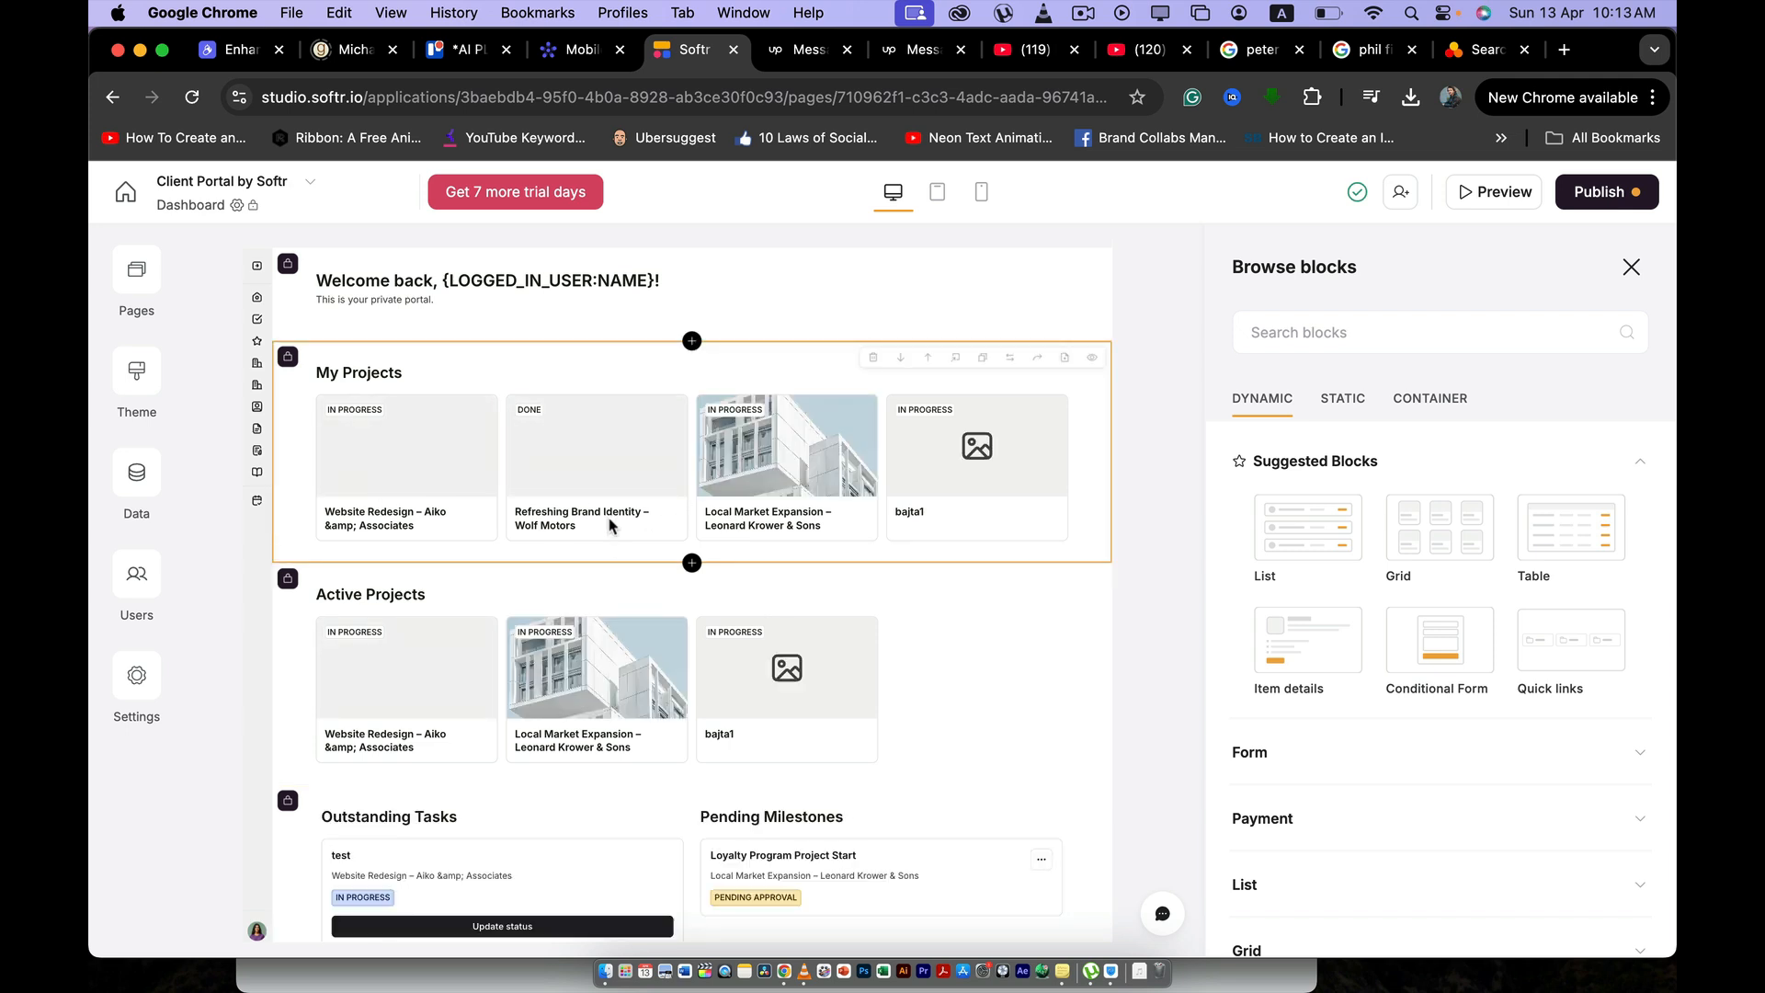
- Add a Side text form block and a Side video form block above the welcome section of the Dashboard page
scroll(747, 545, "down", 5)
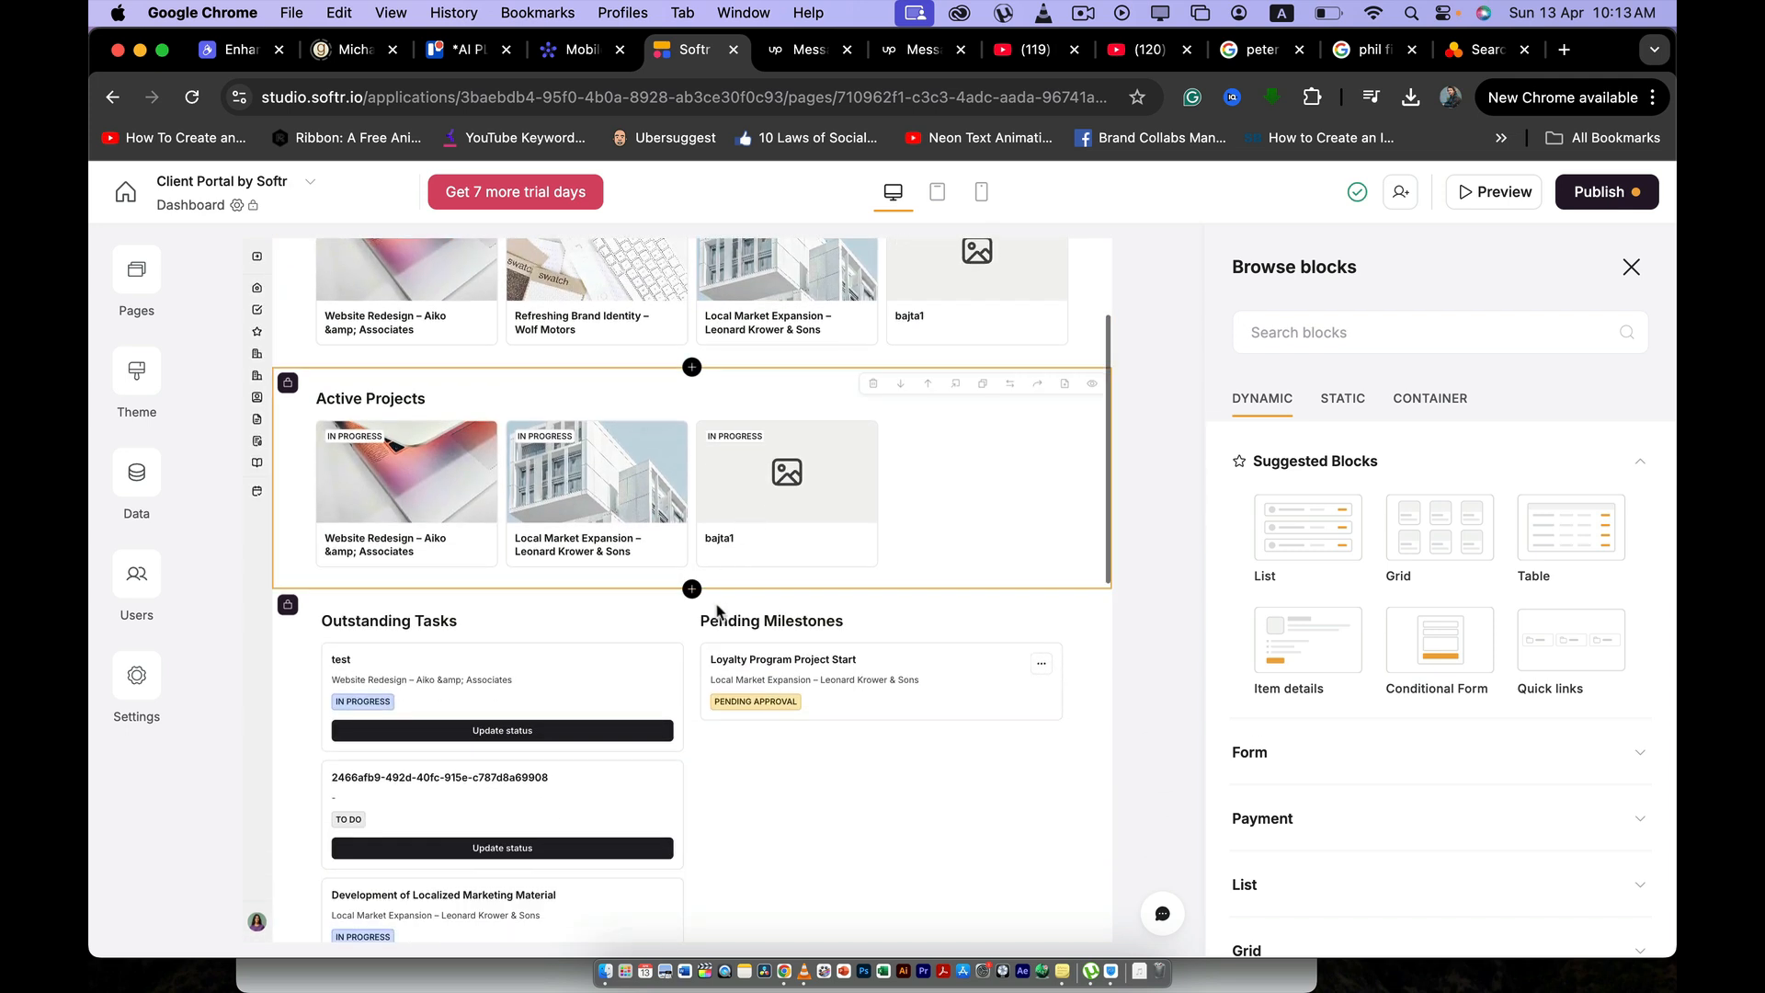
scroll(682, 702, "down", 3)
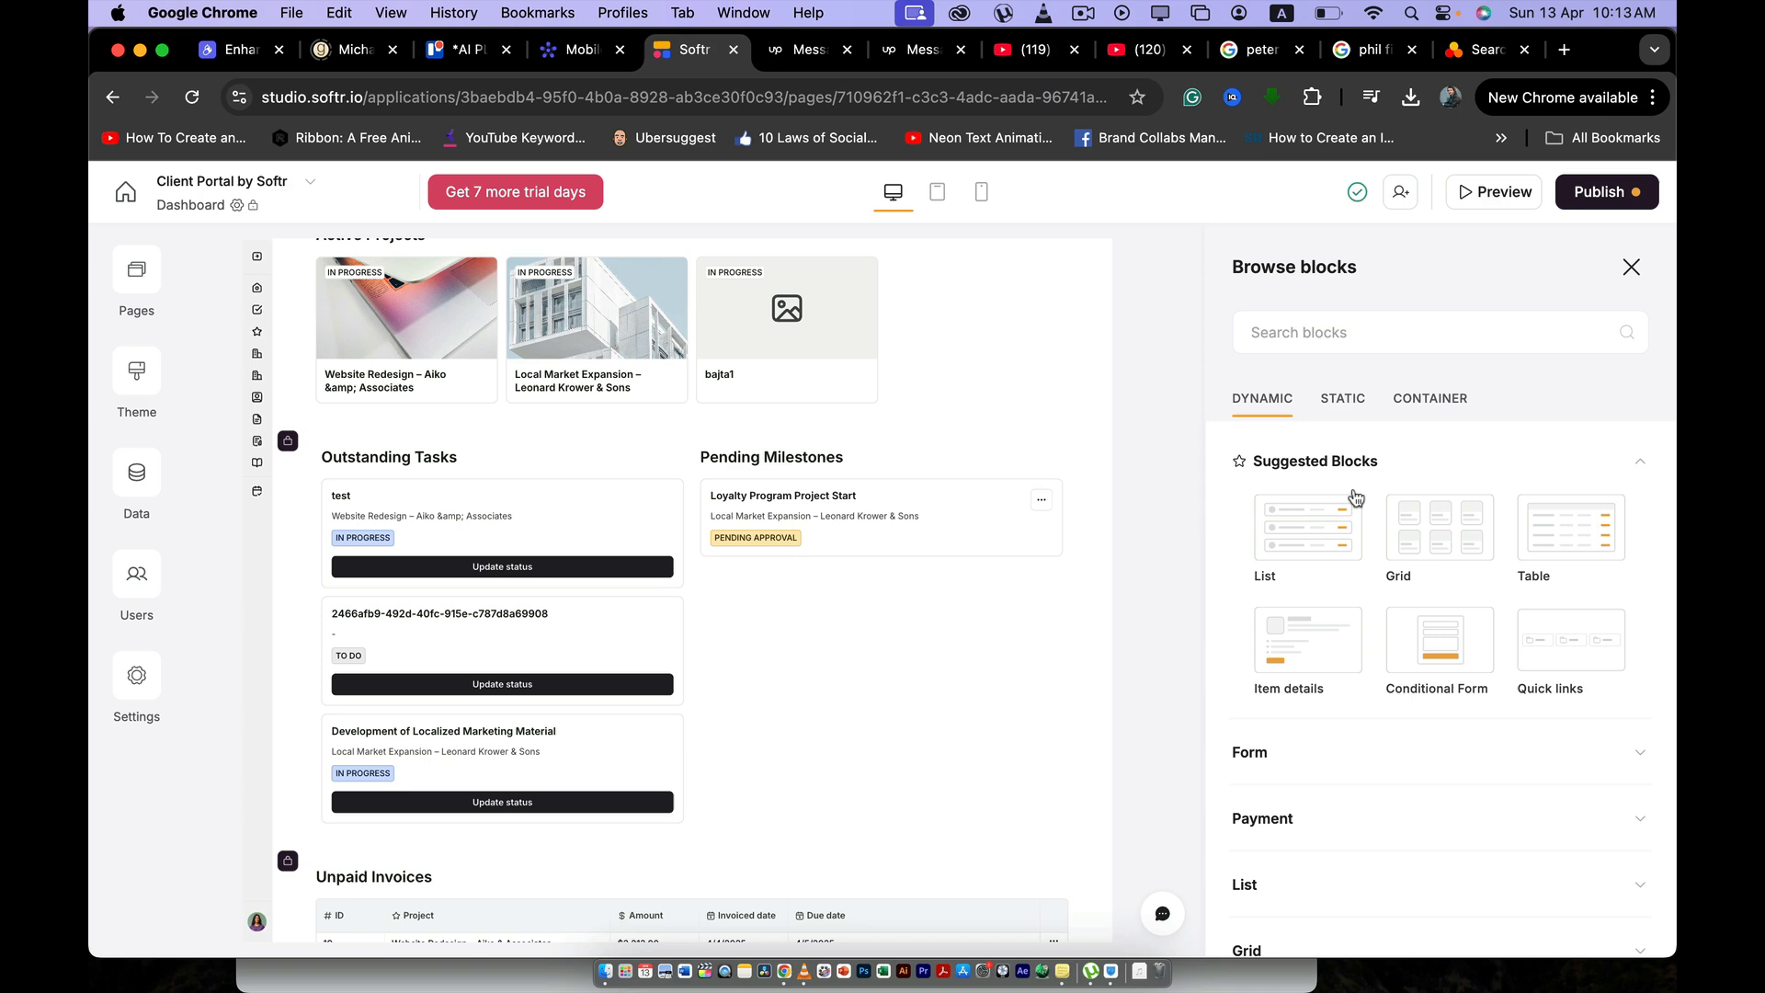
scroll(1352, 515, "down", 3)
left_click(1333, 510)
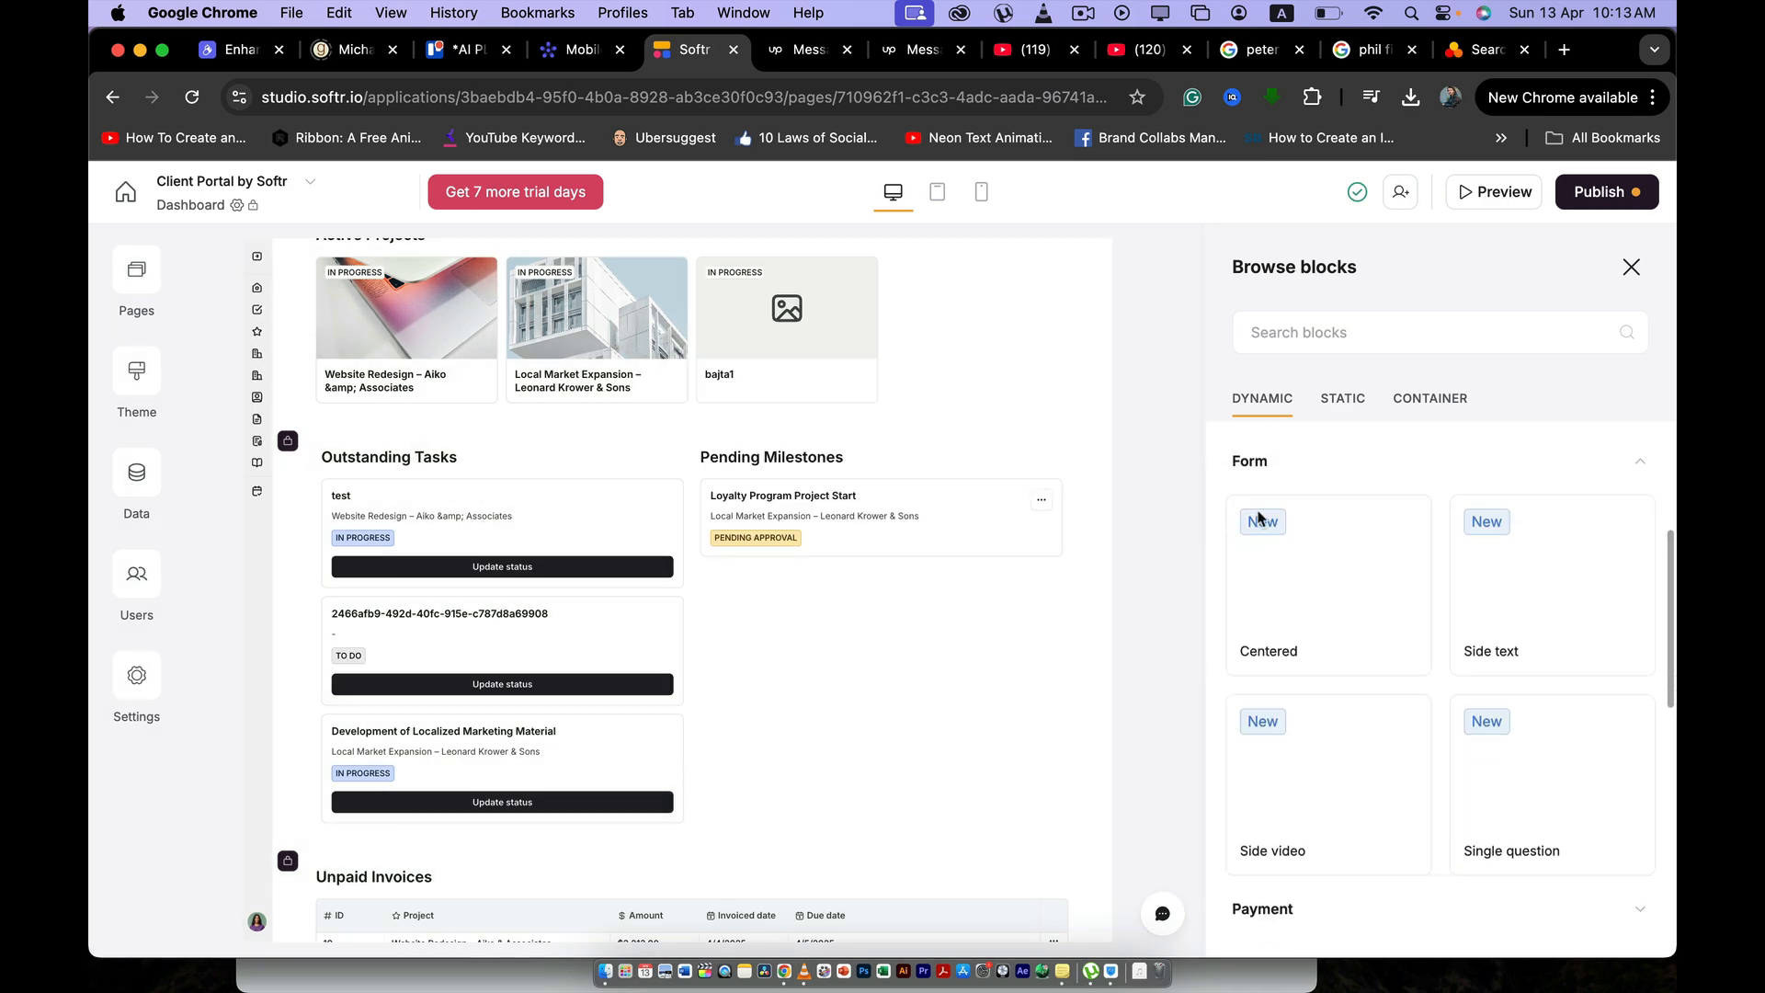
scroll(1389, 699, "down", 1)
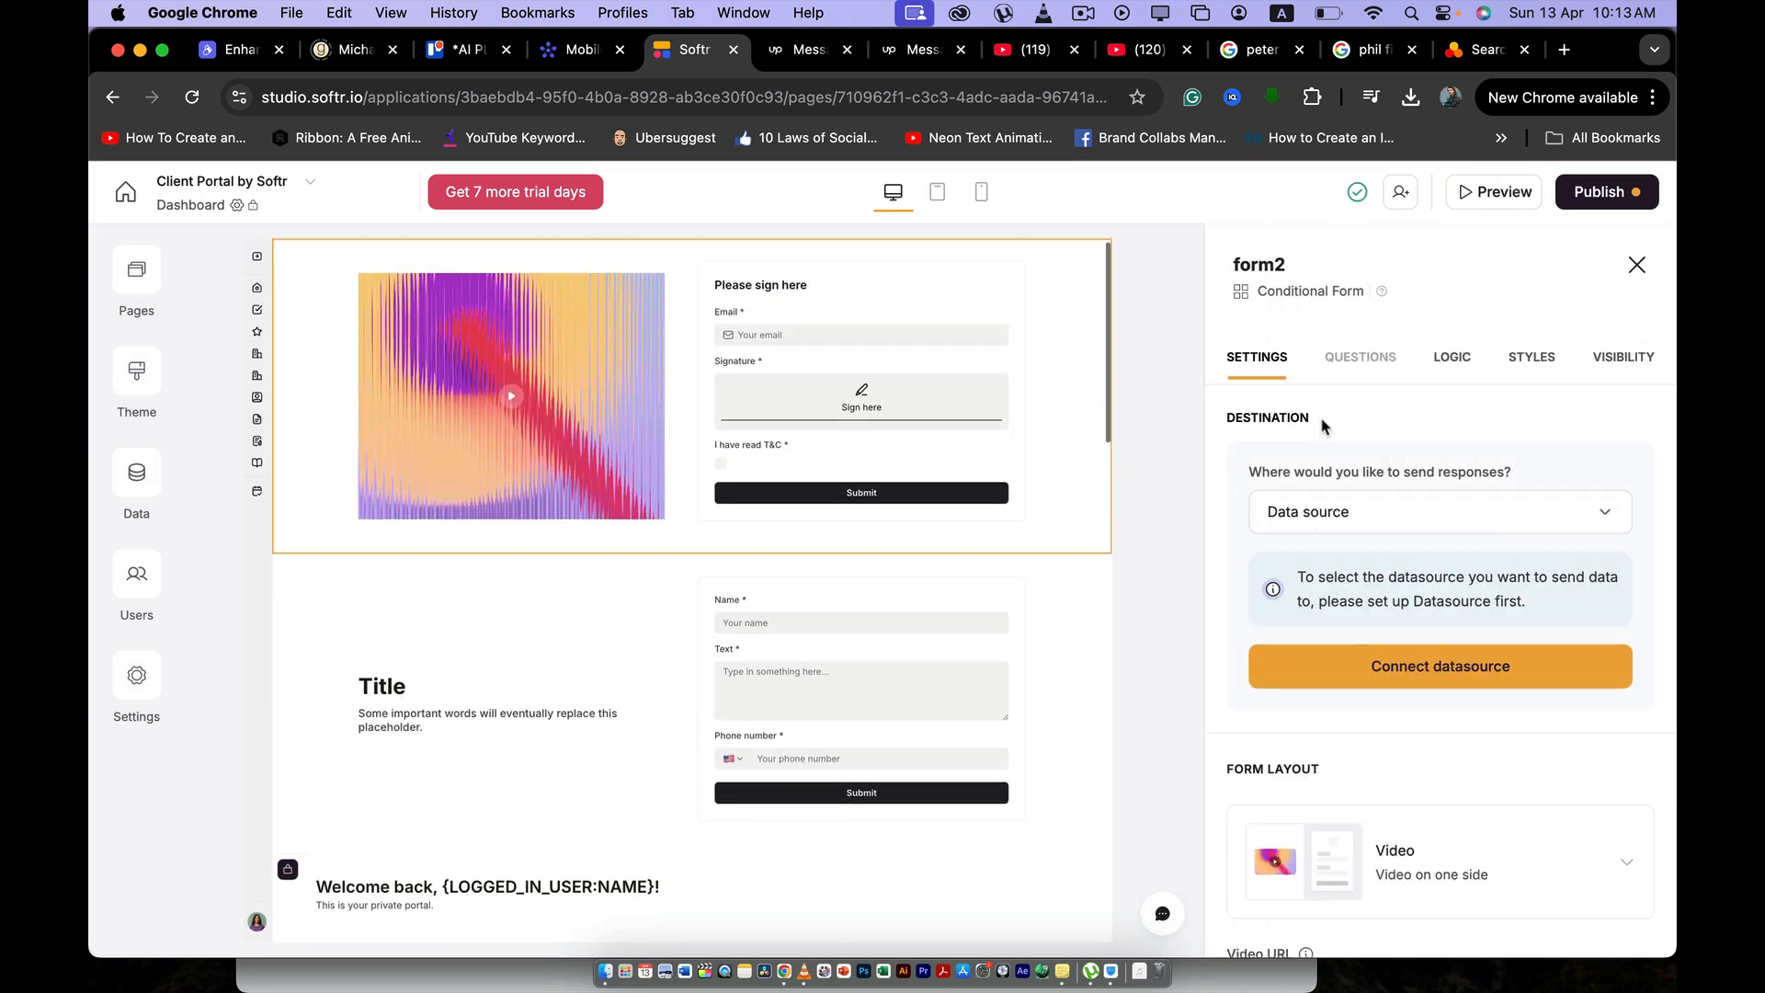
left_click(1635, 268)
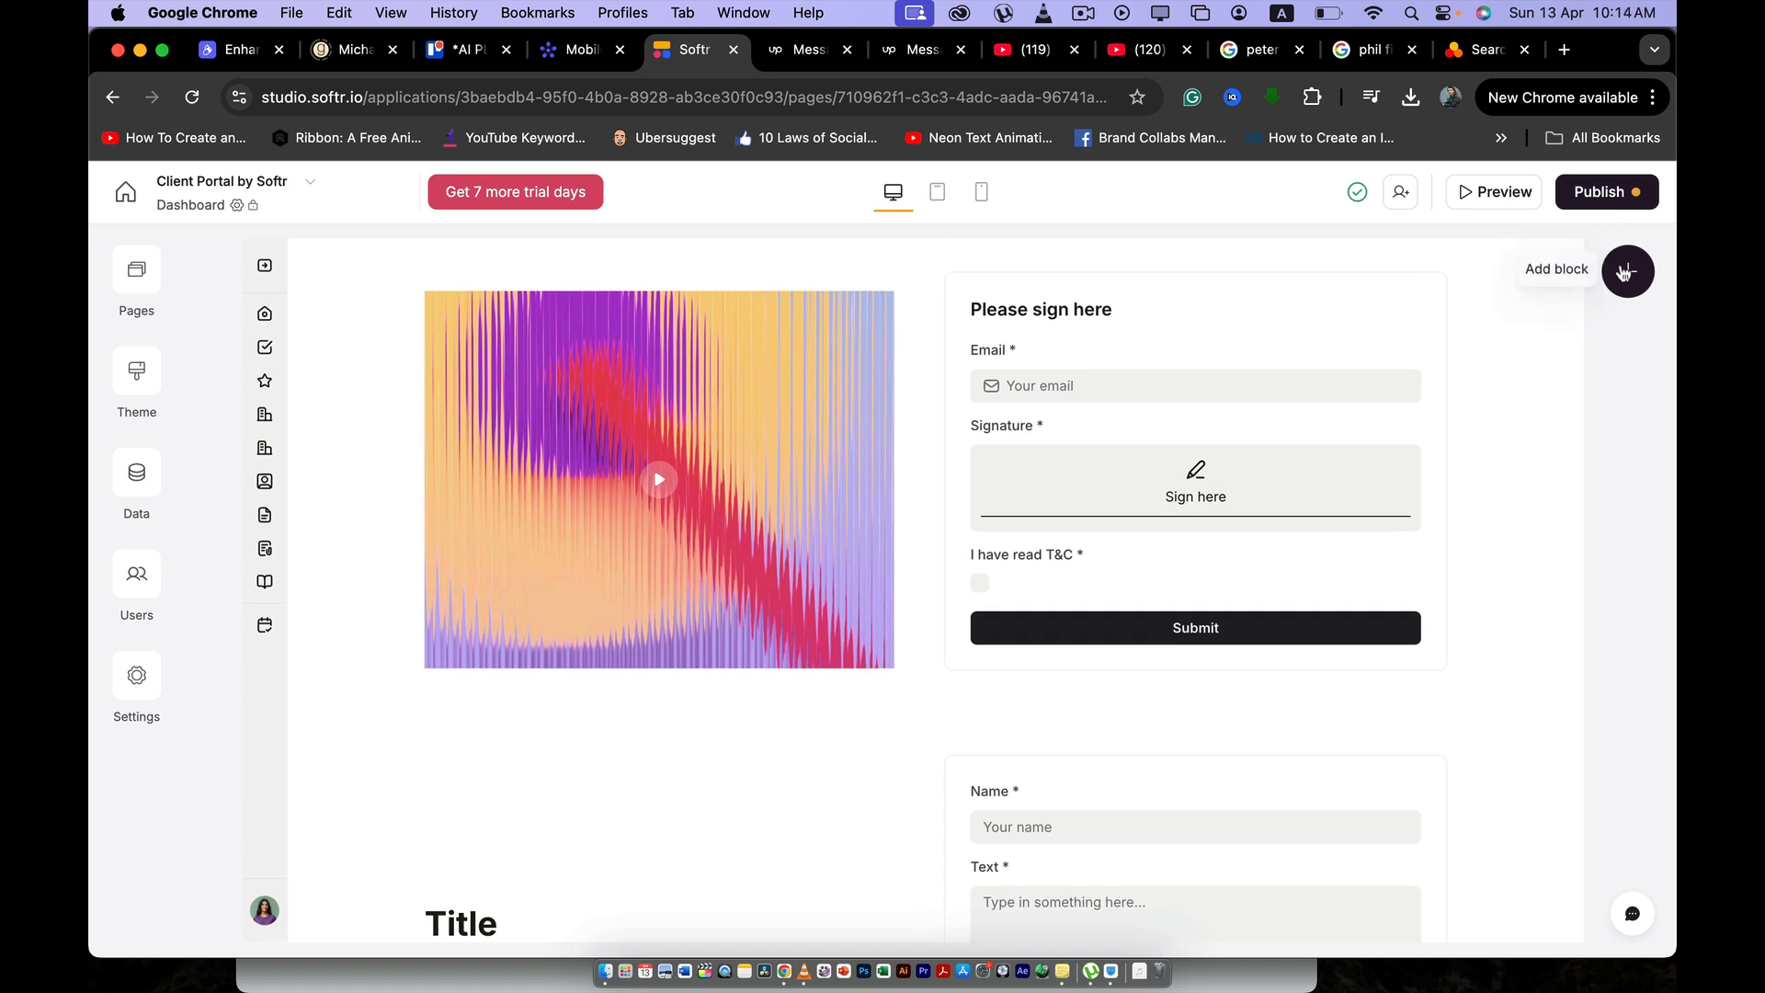
scroll(1056, 524, "down", 3)
scroll(1056, 524, "up", 3)
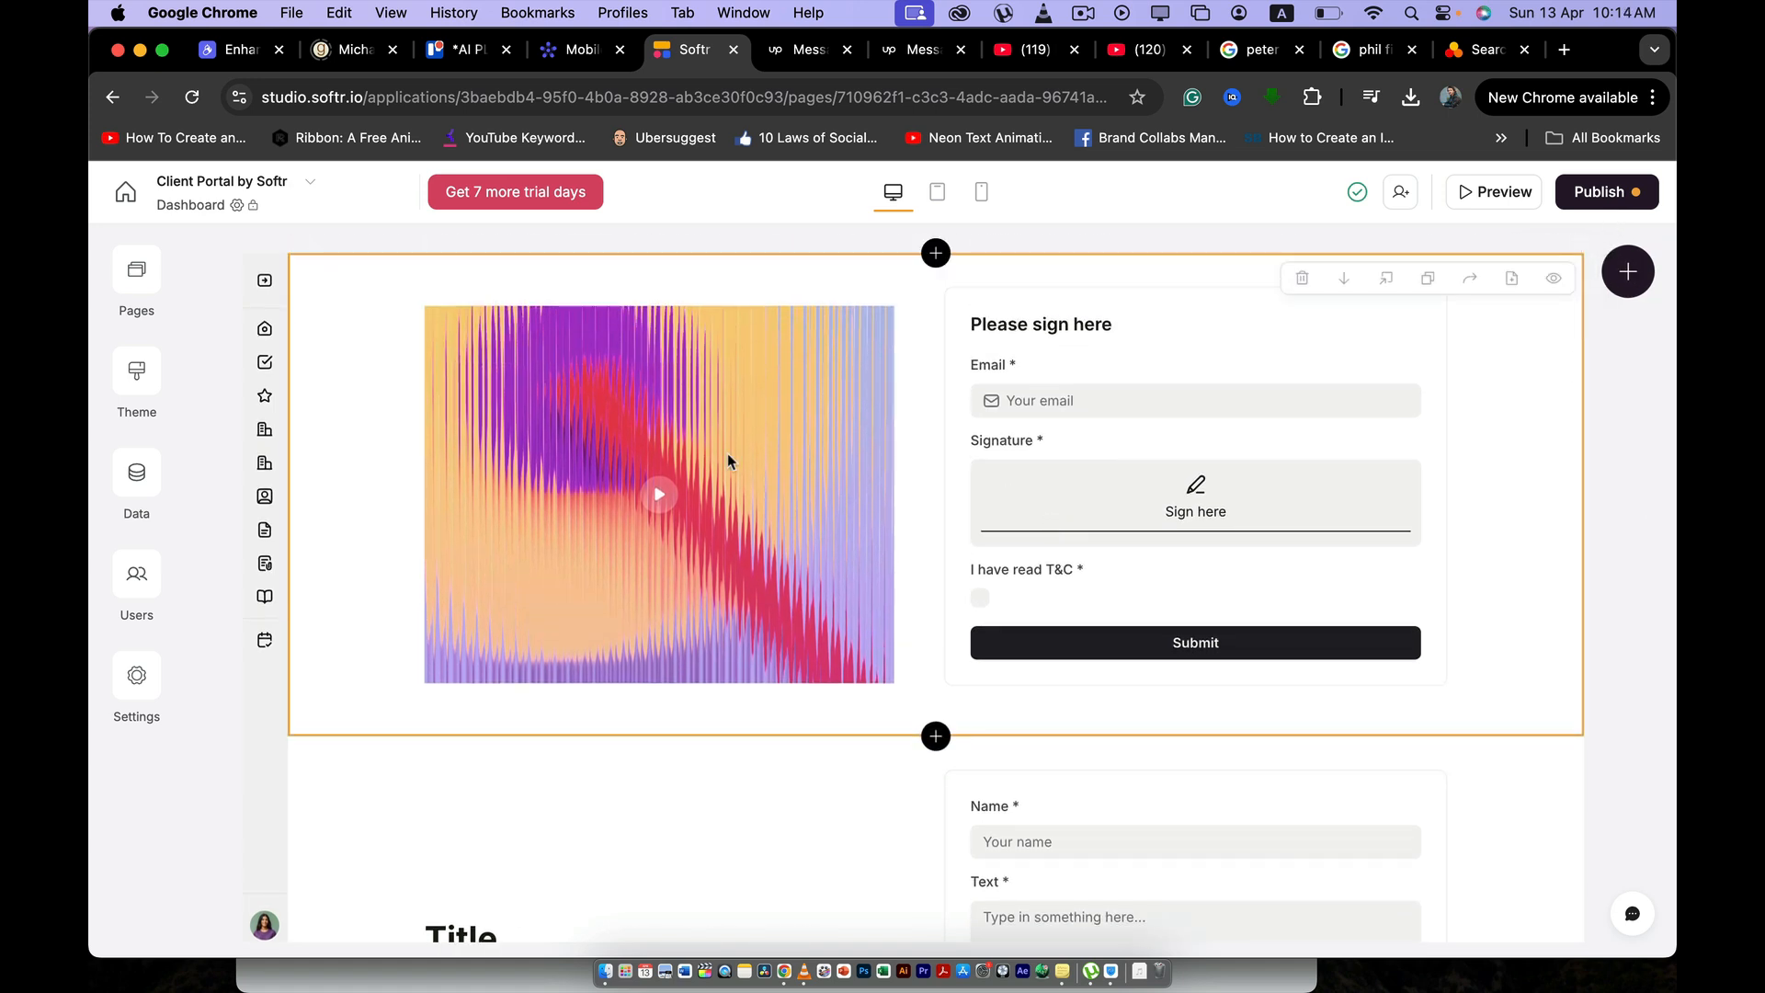
- Open the Project details page of the app for editing
left_click(136, 270)
left_click(136, 269)
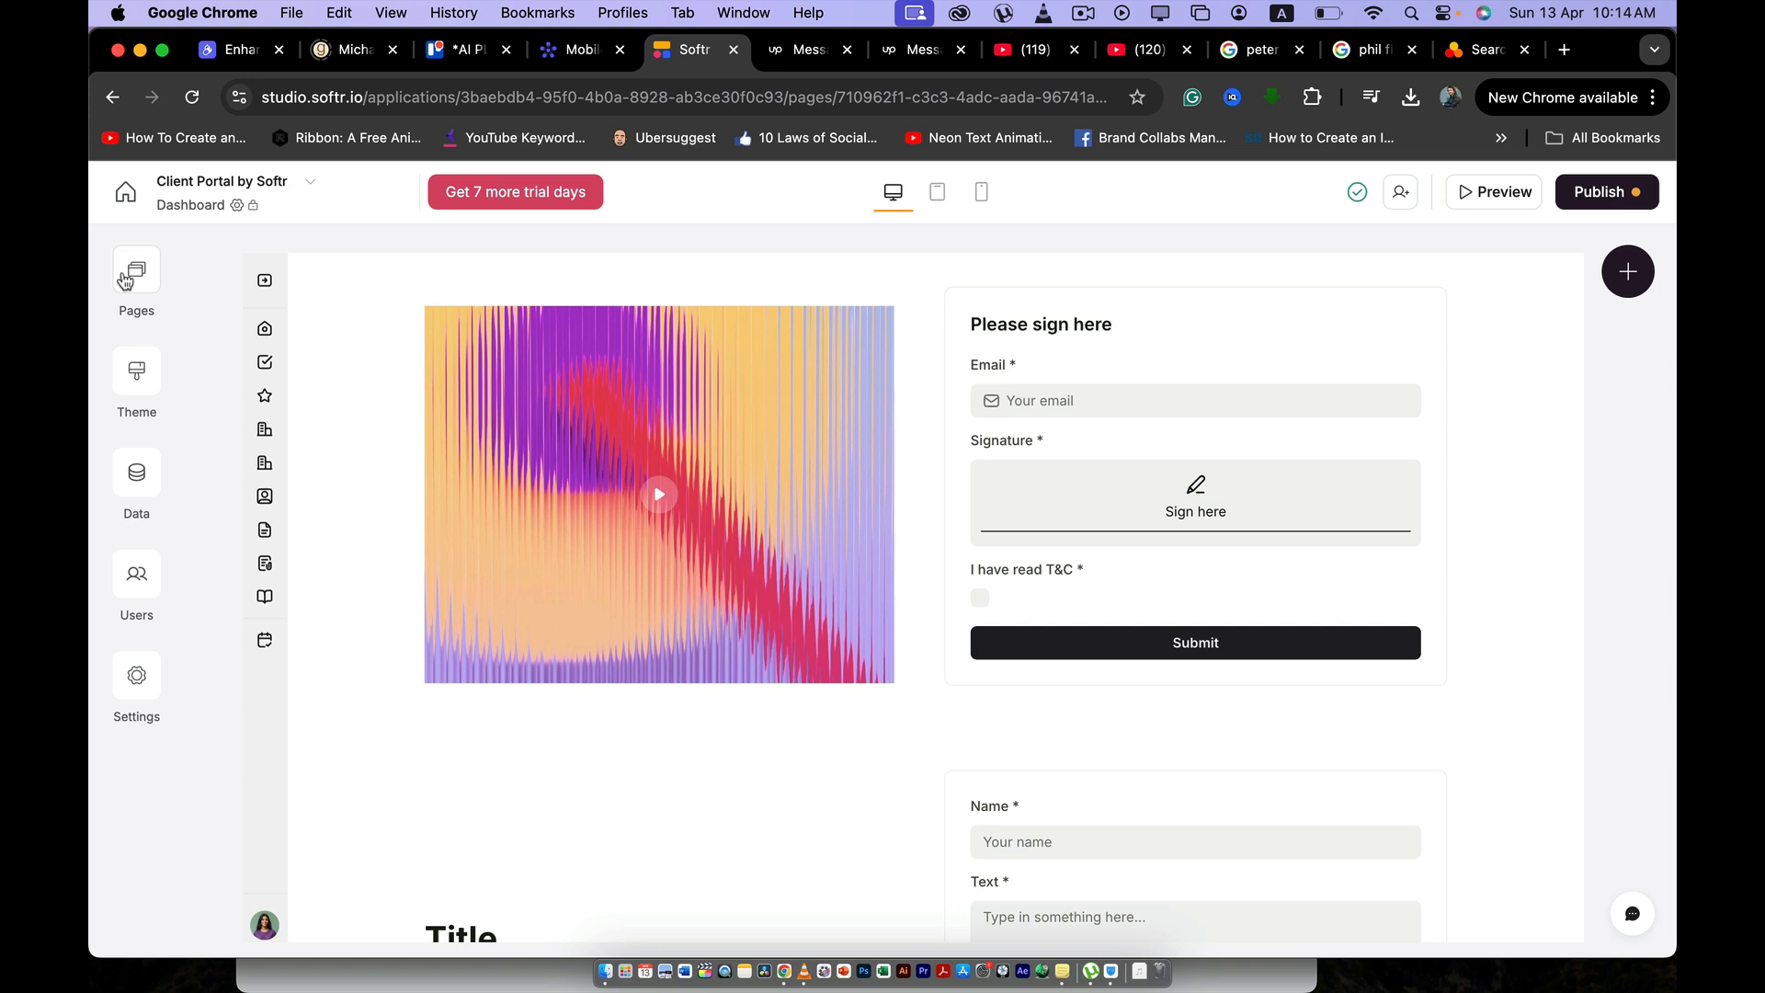
left_click(136, 370)
left_click(136, 371)
left_click(136, 270)
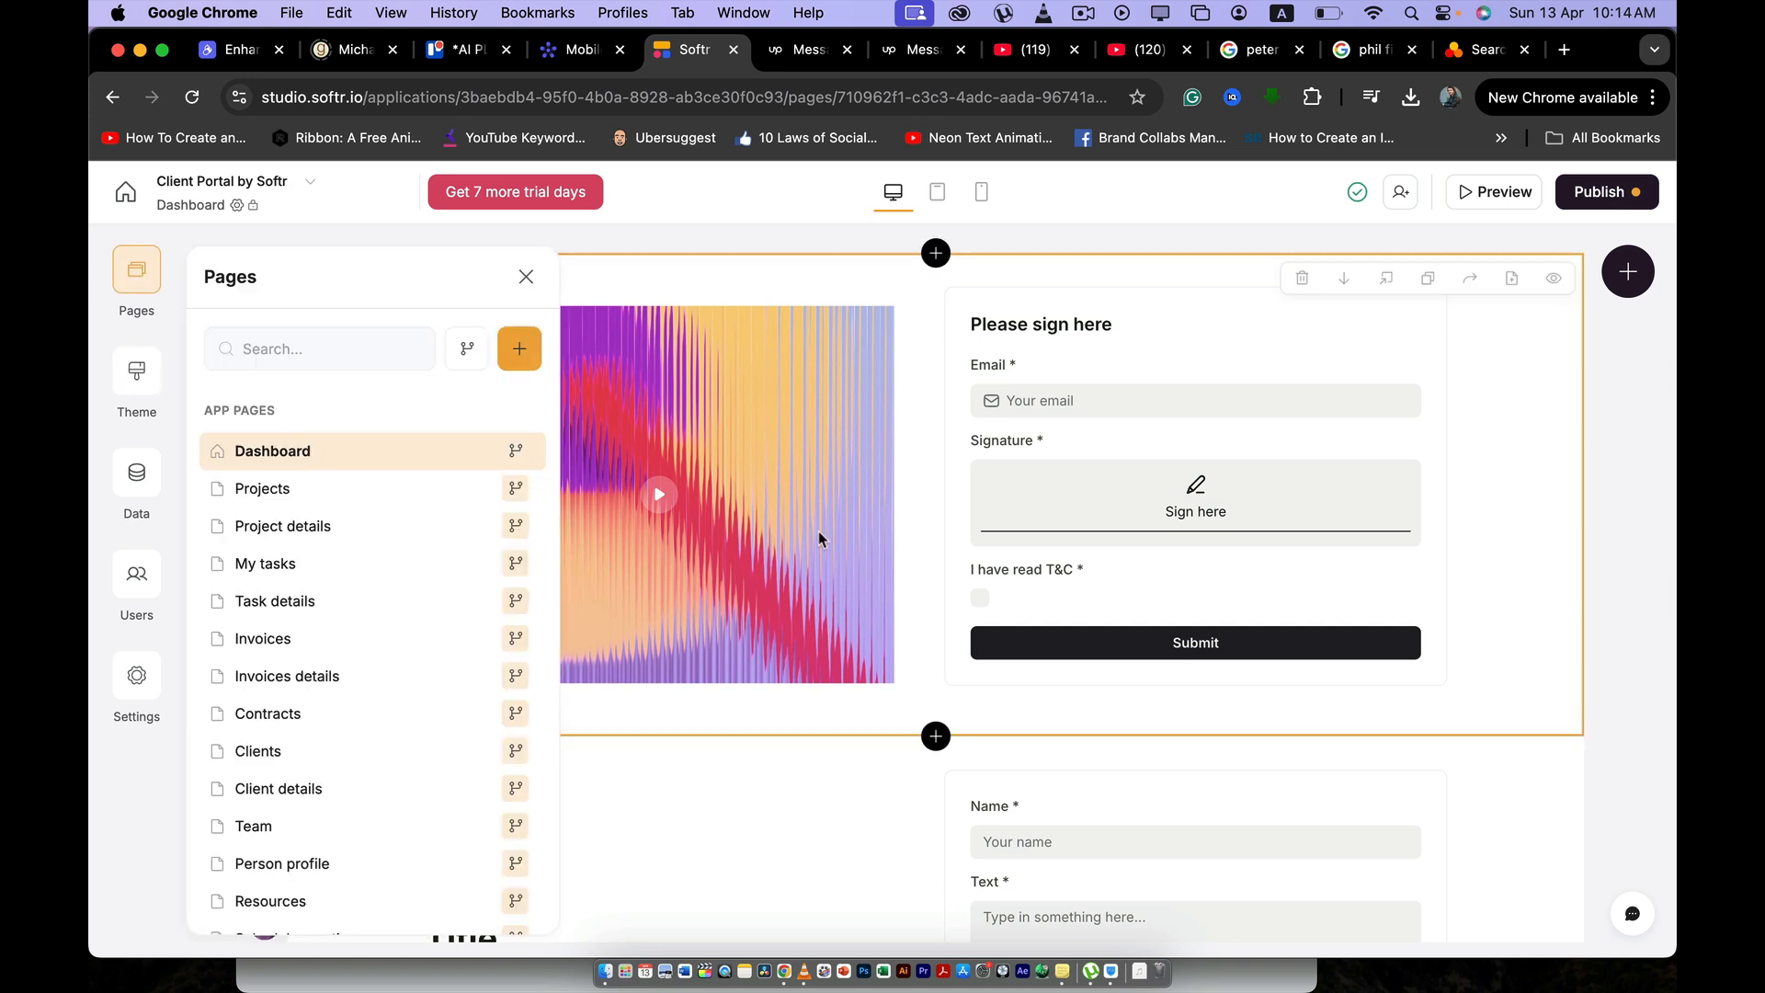
left_click(339, 525)
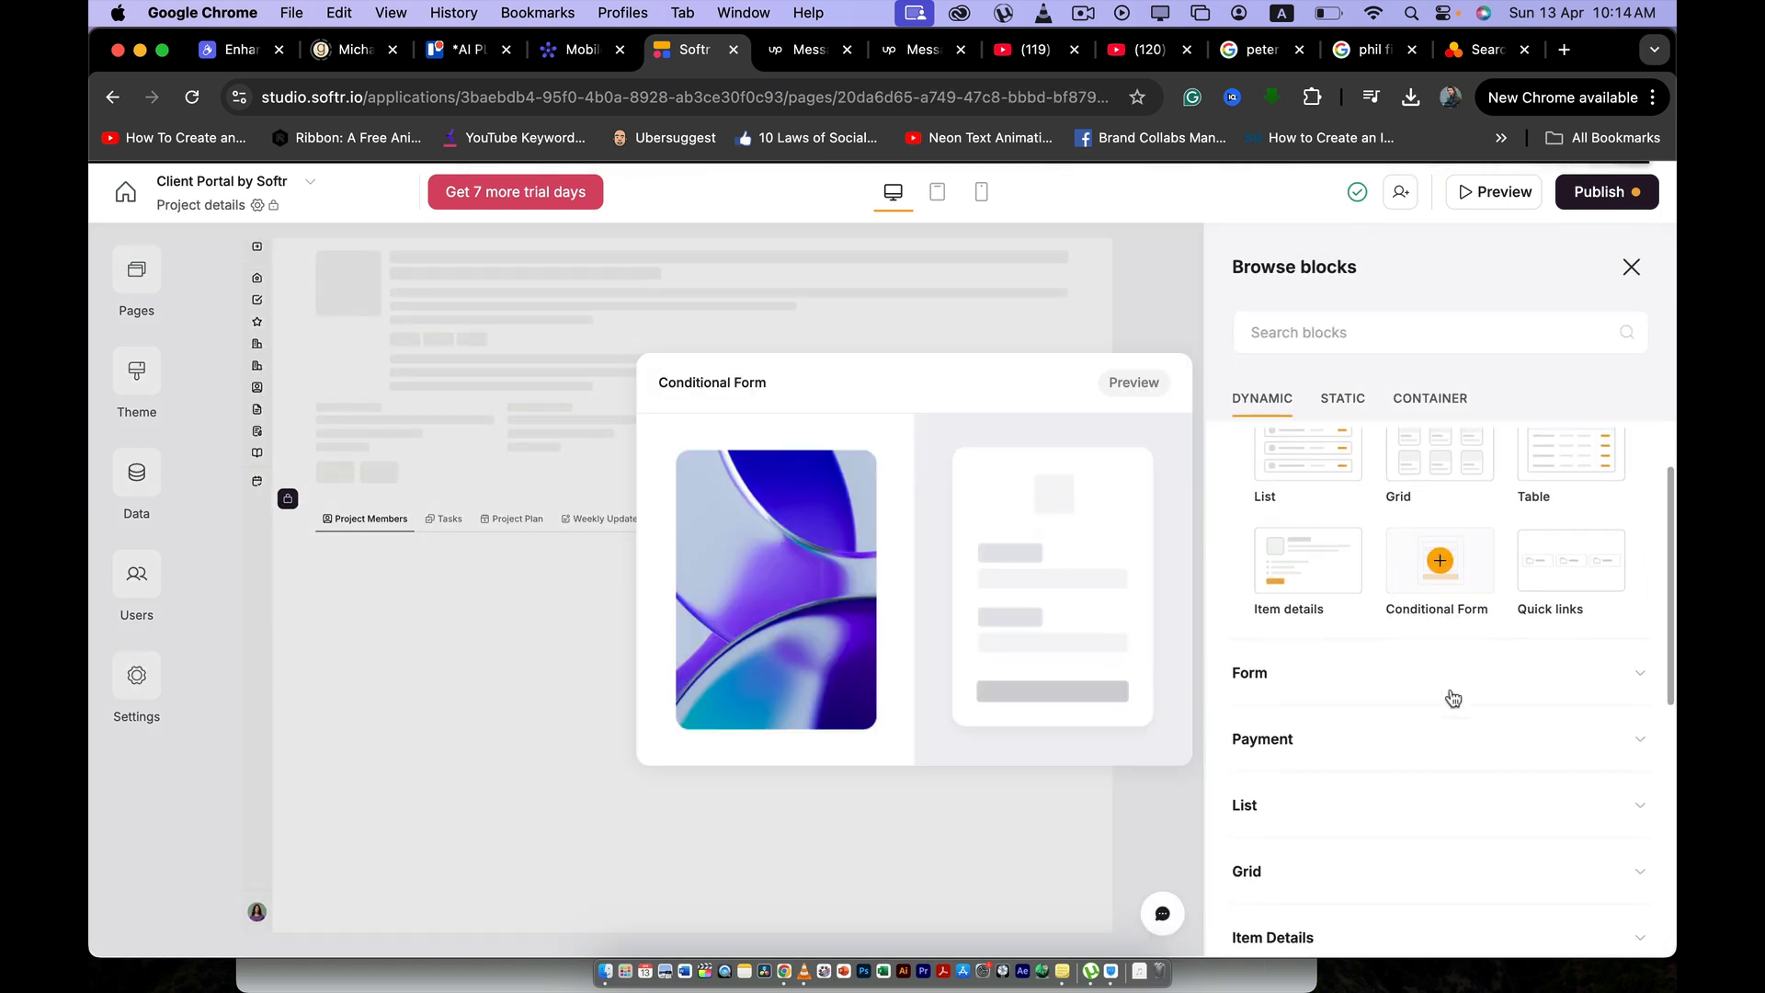
- Browse the form, payment and list blocks, and add a Stacked list and a Columned list to the Project details page
scroll(1379, 625, "down", 2)
left_click(1328, 540)
scroll(1419, 638, "down", 4)
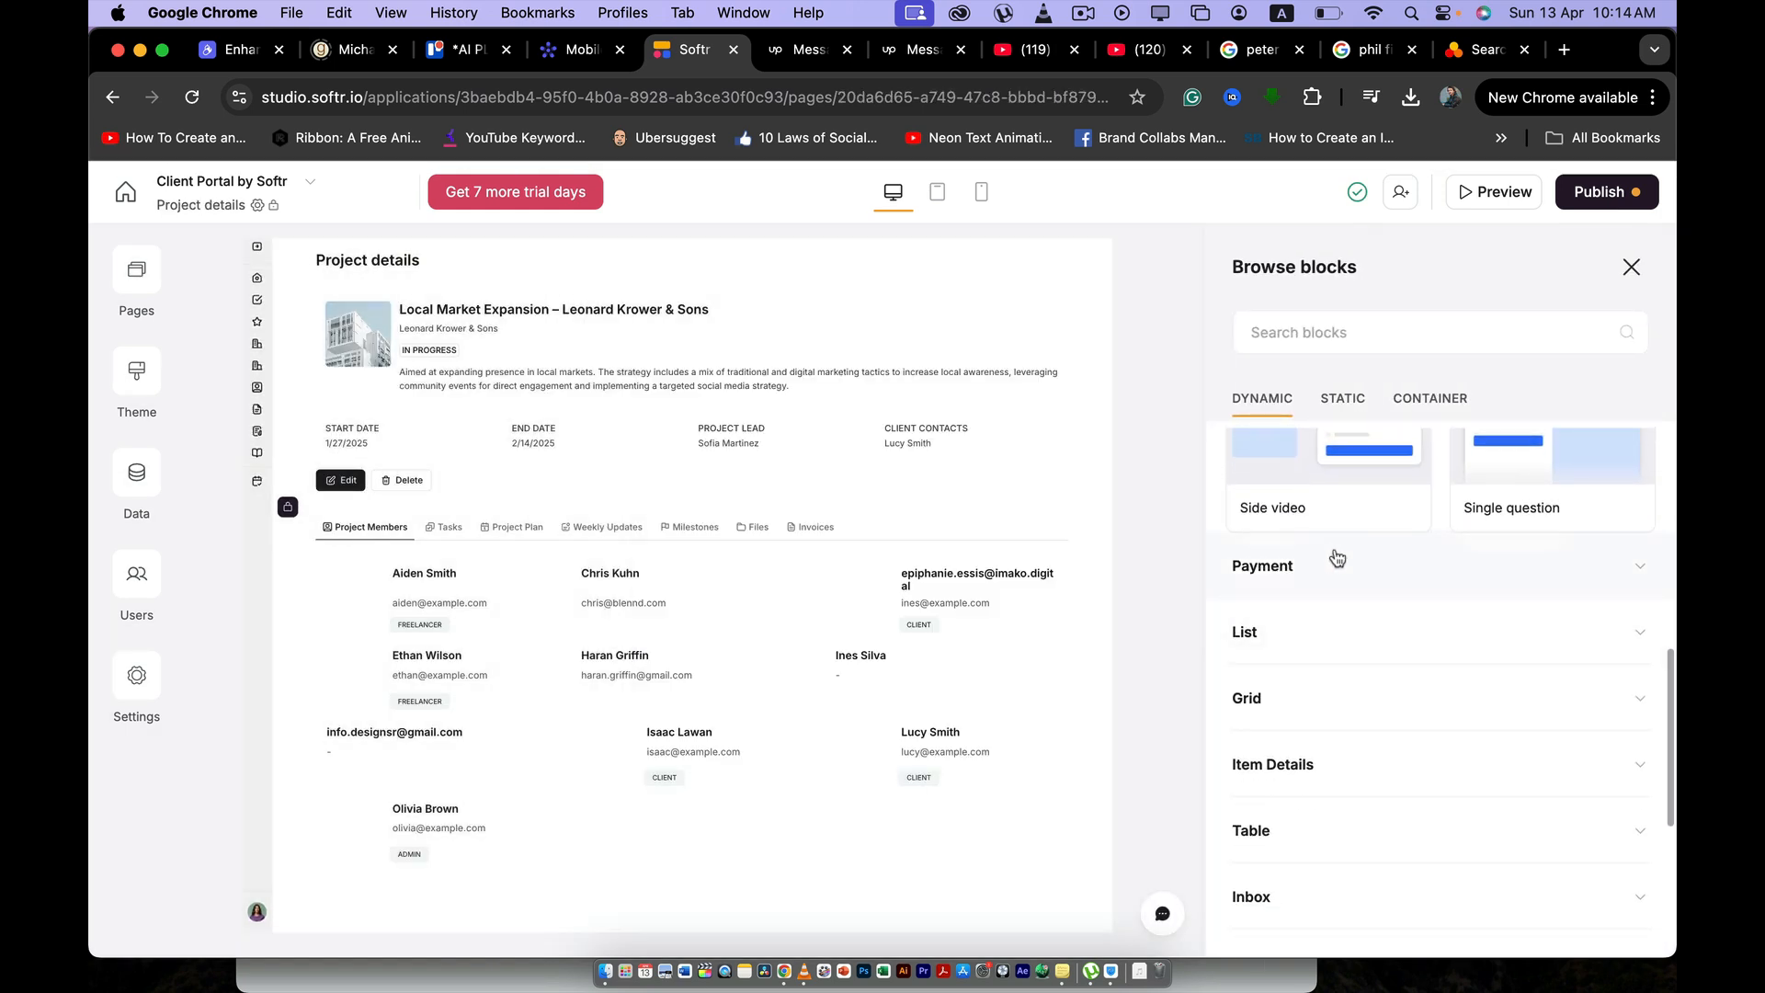
left_click(1333, 559)
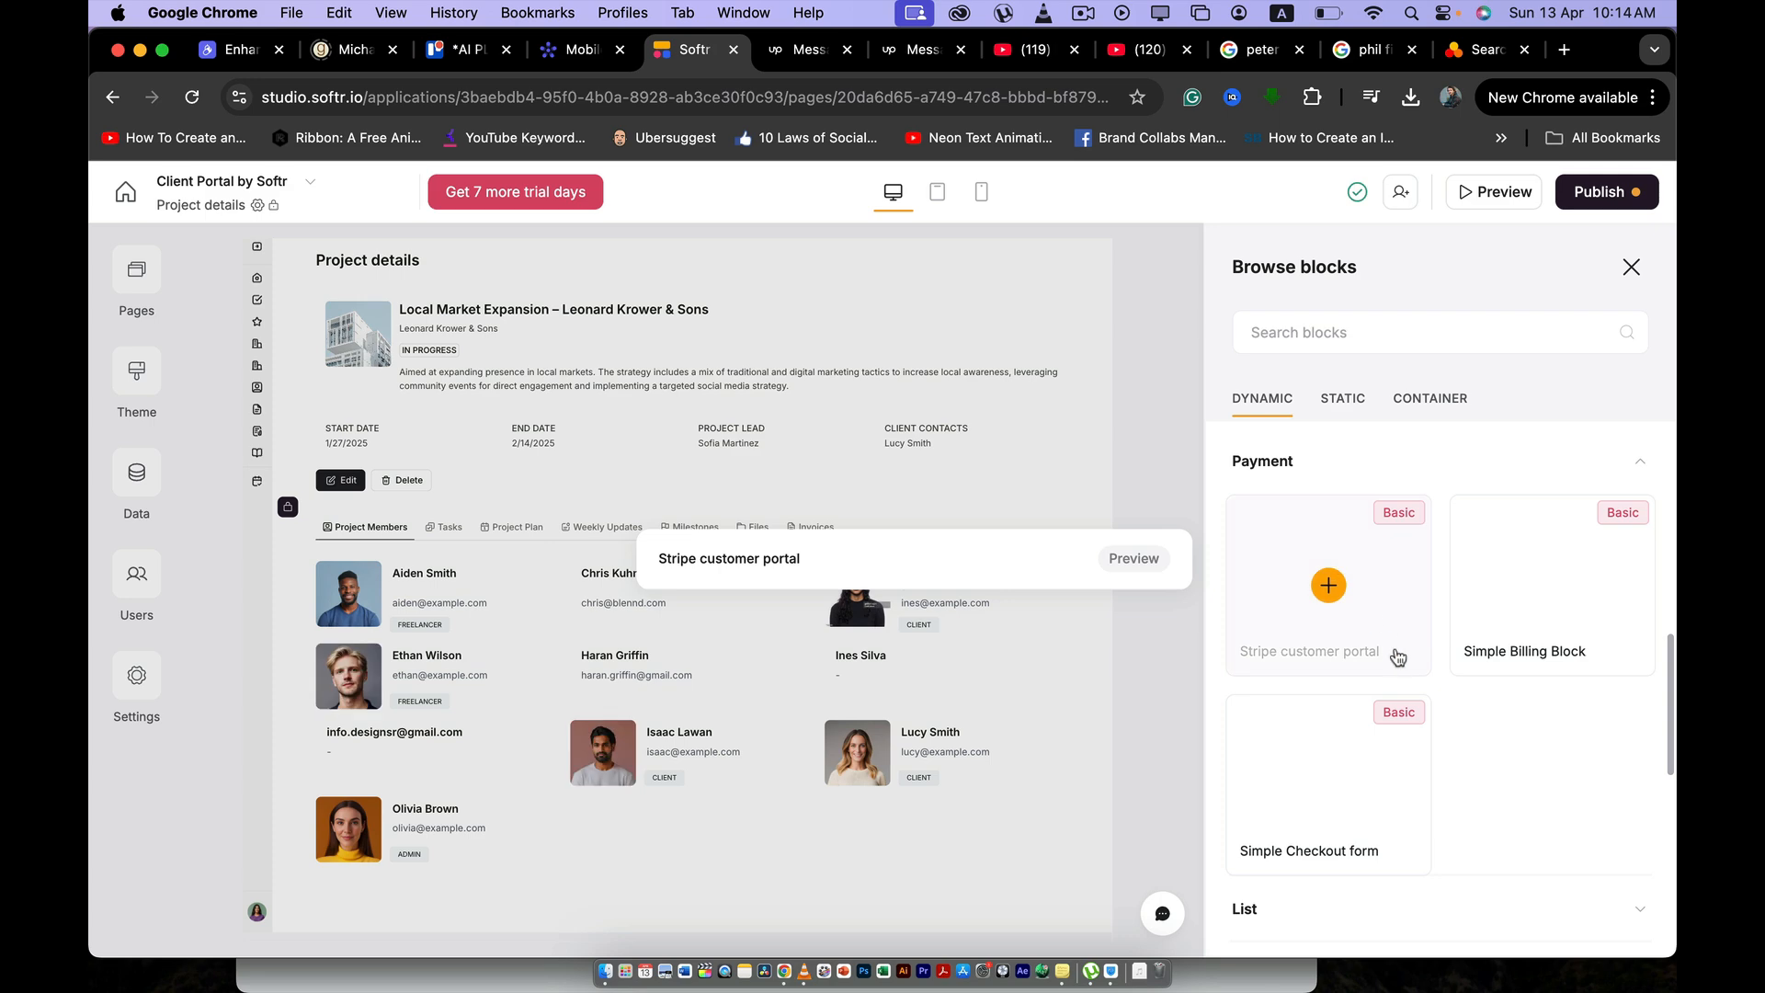
scroll(1380, 644, "down", 5)
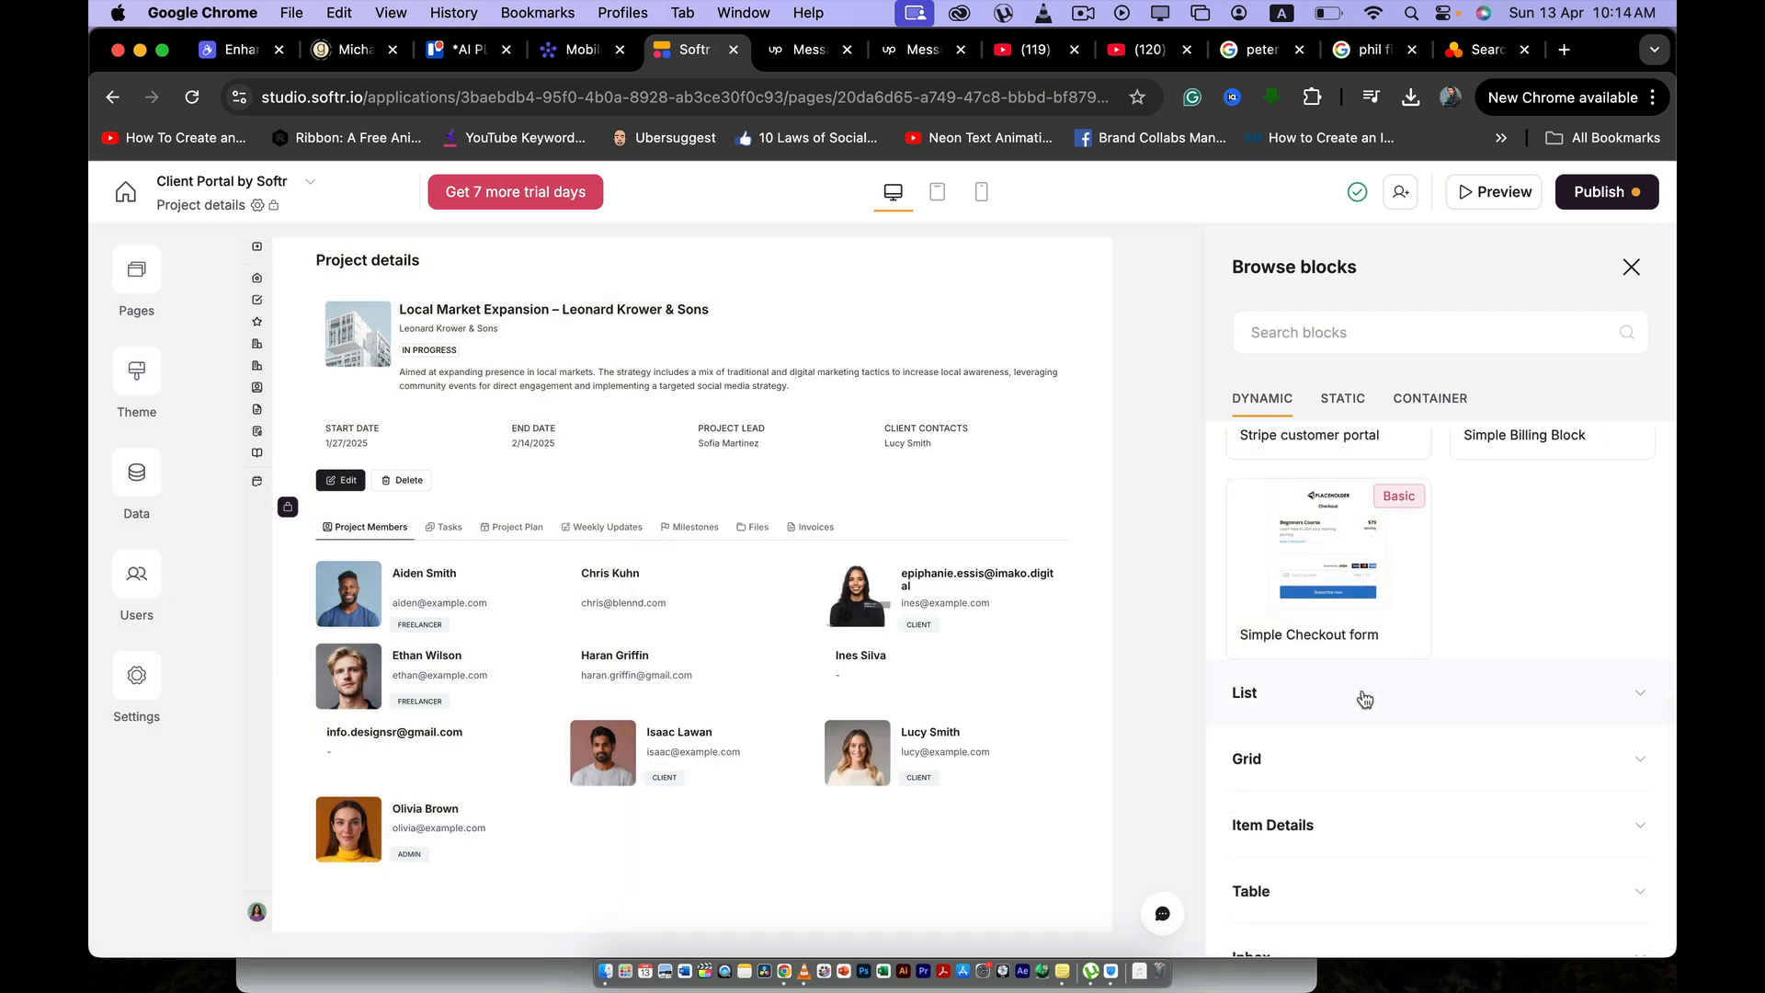
left_click(1368, 696)
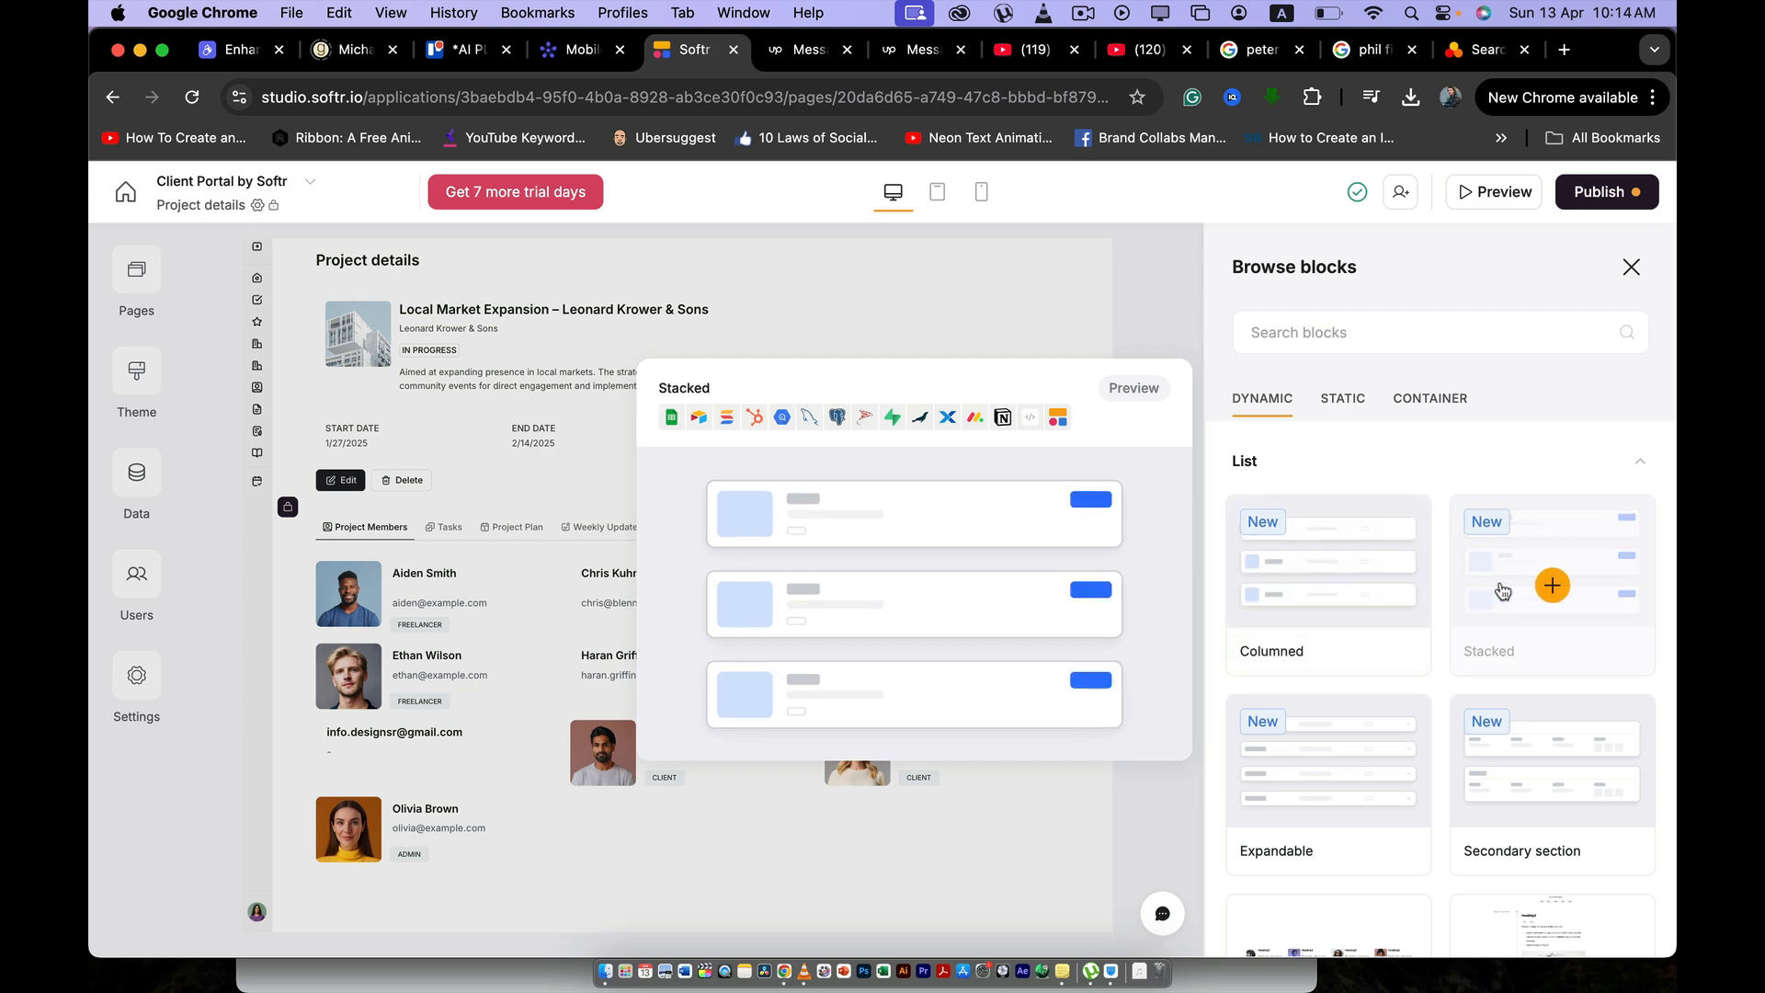
left_click(1512, 591)
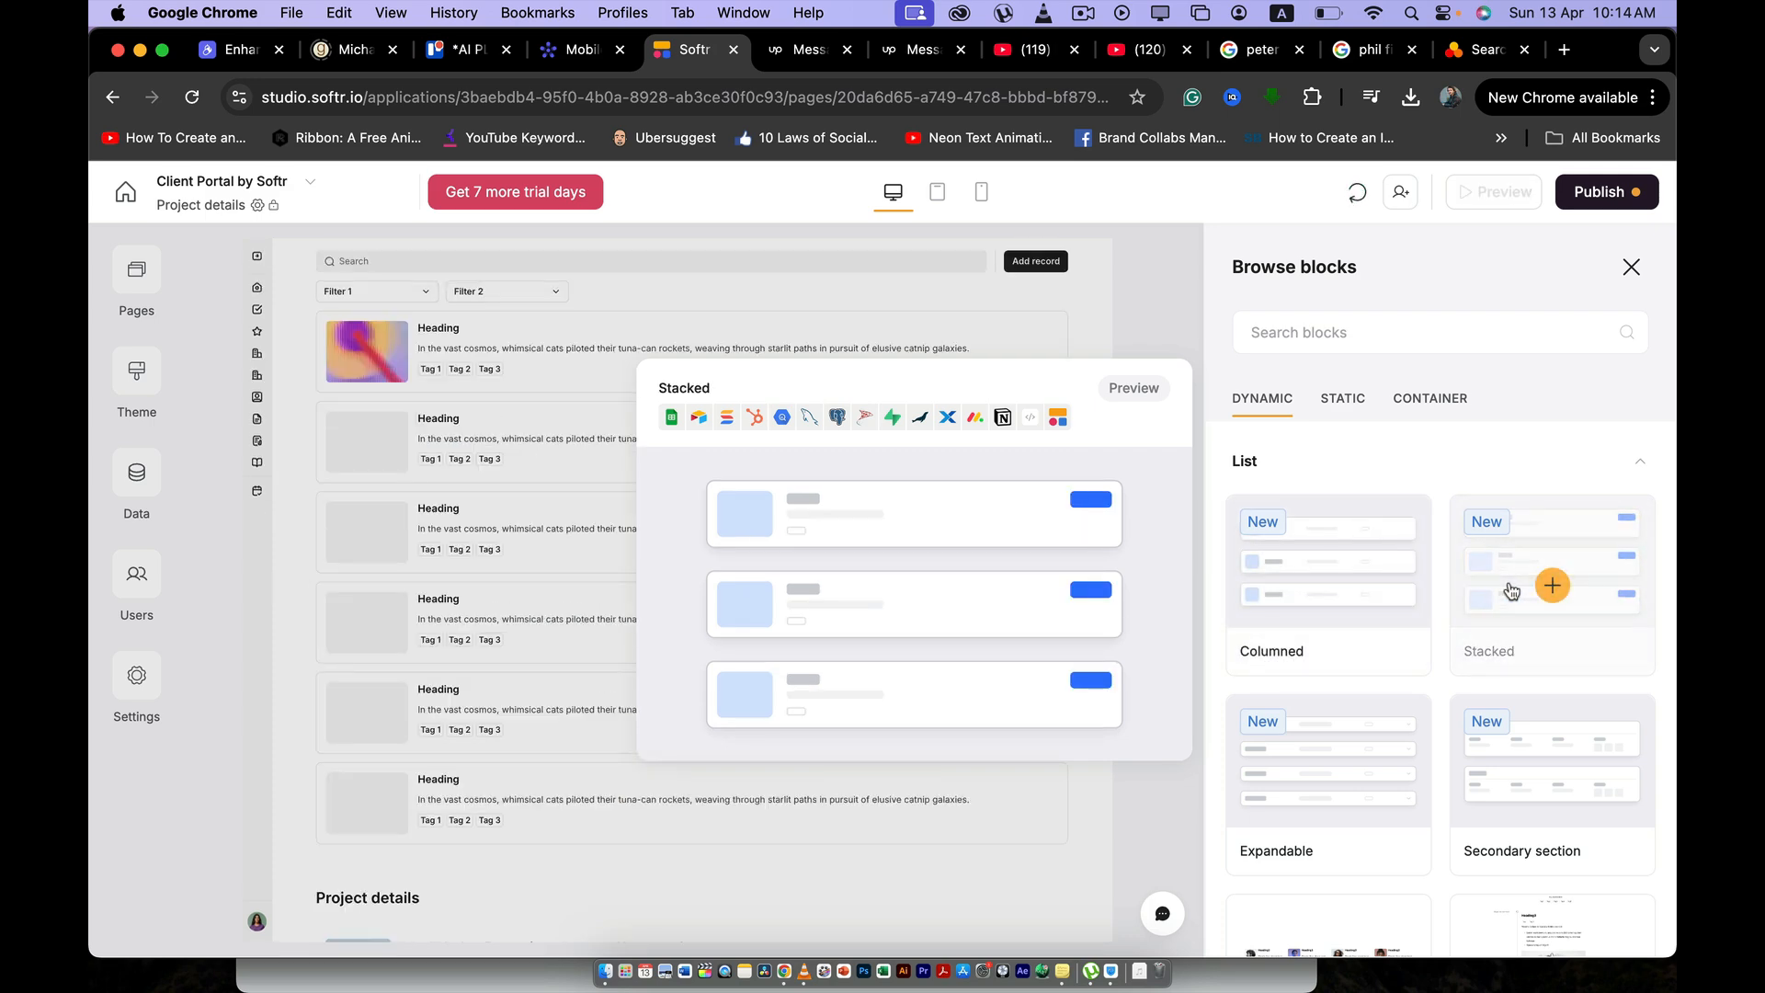
left_click(1339, 589)
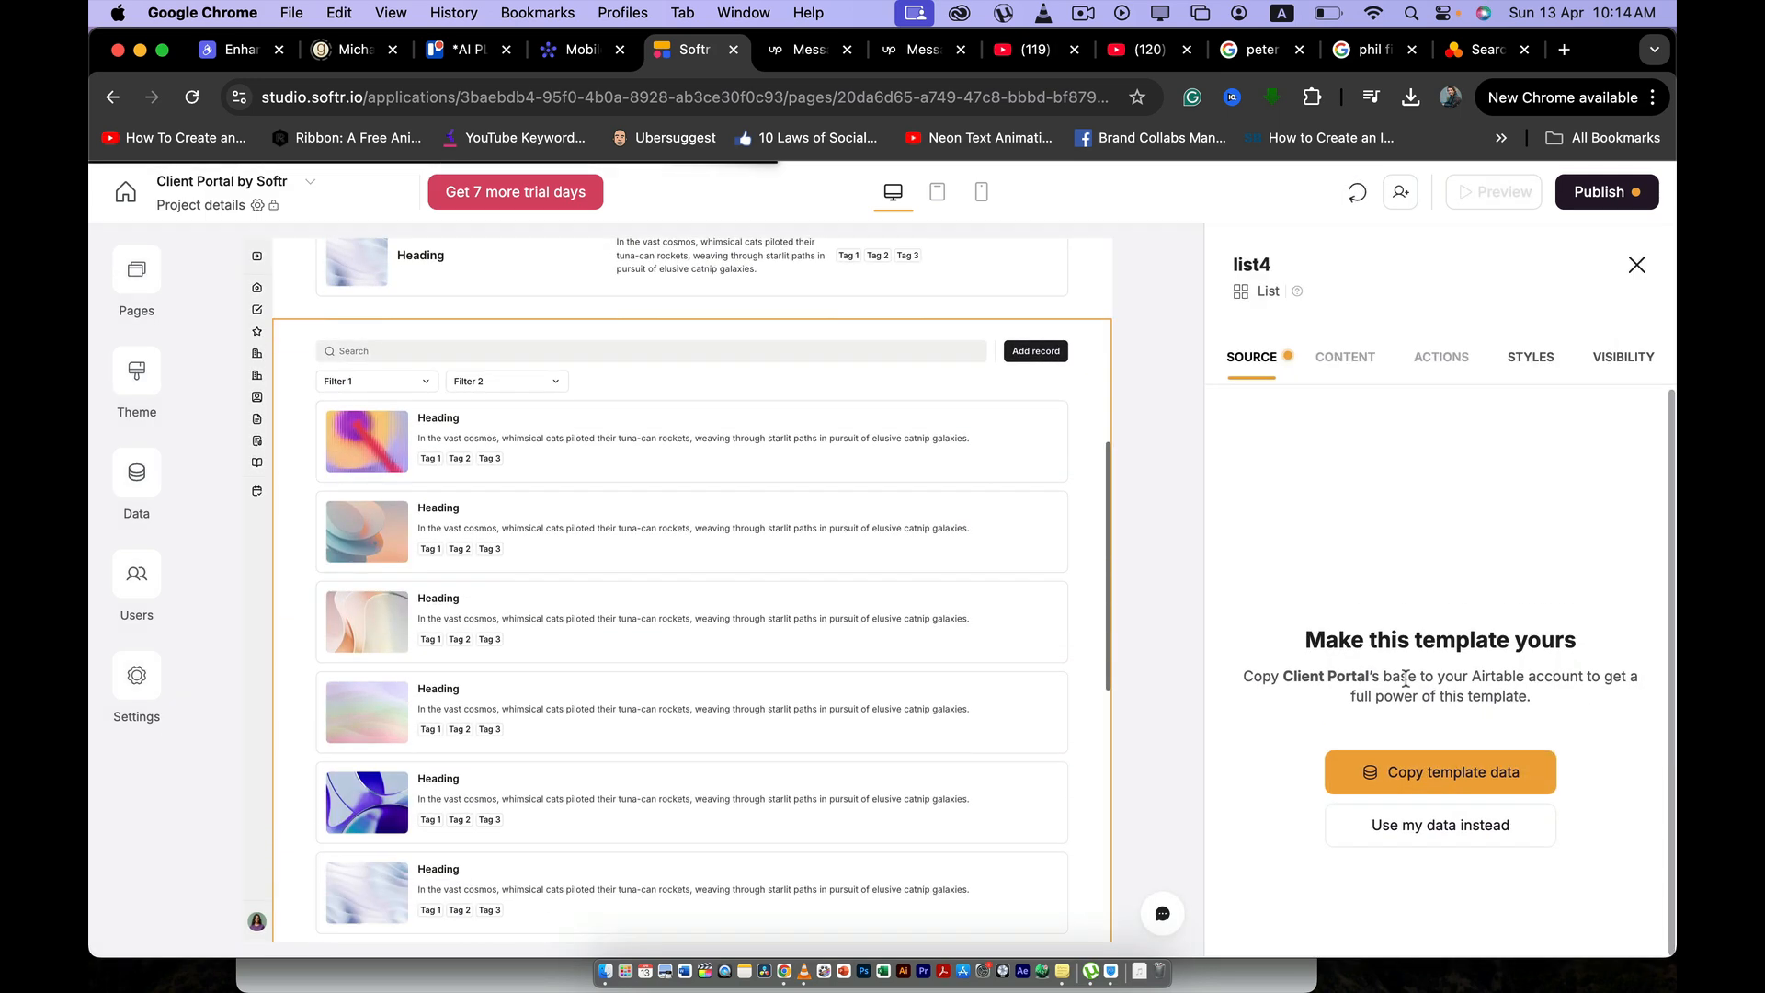
left_click(1636, 265)
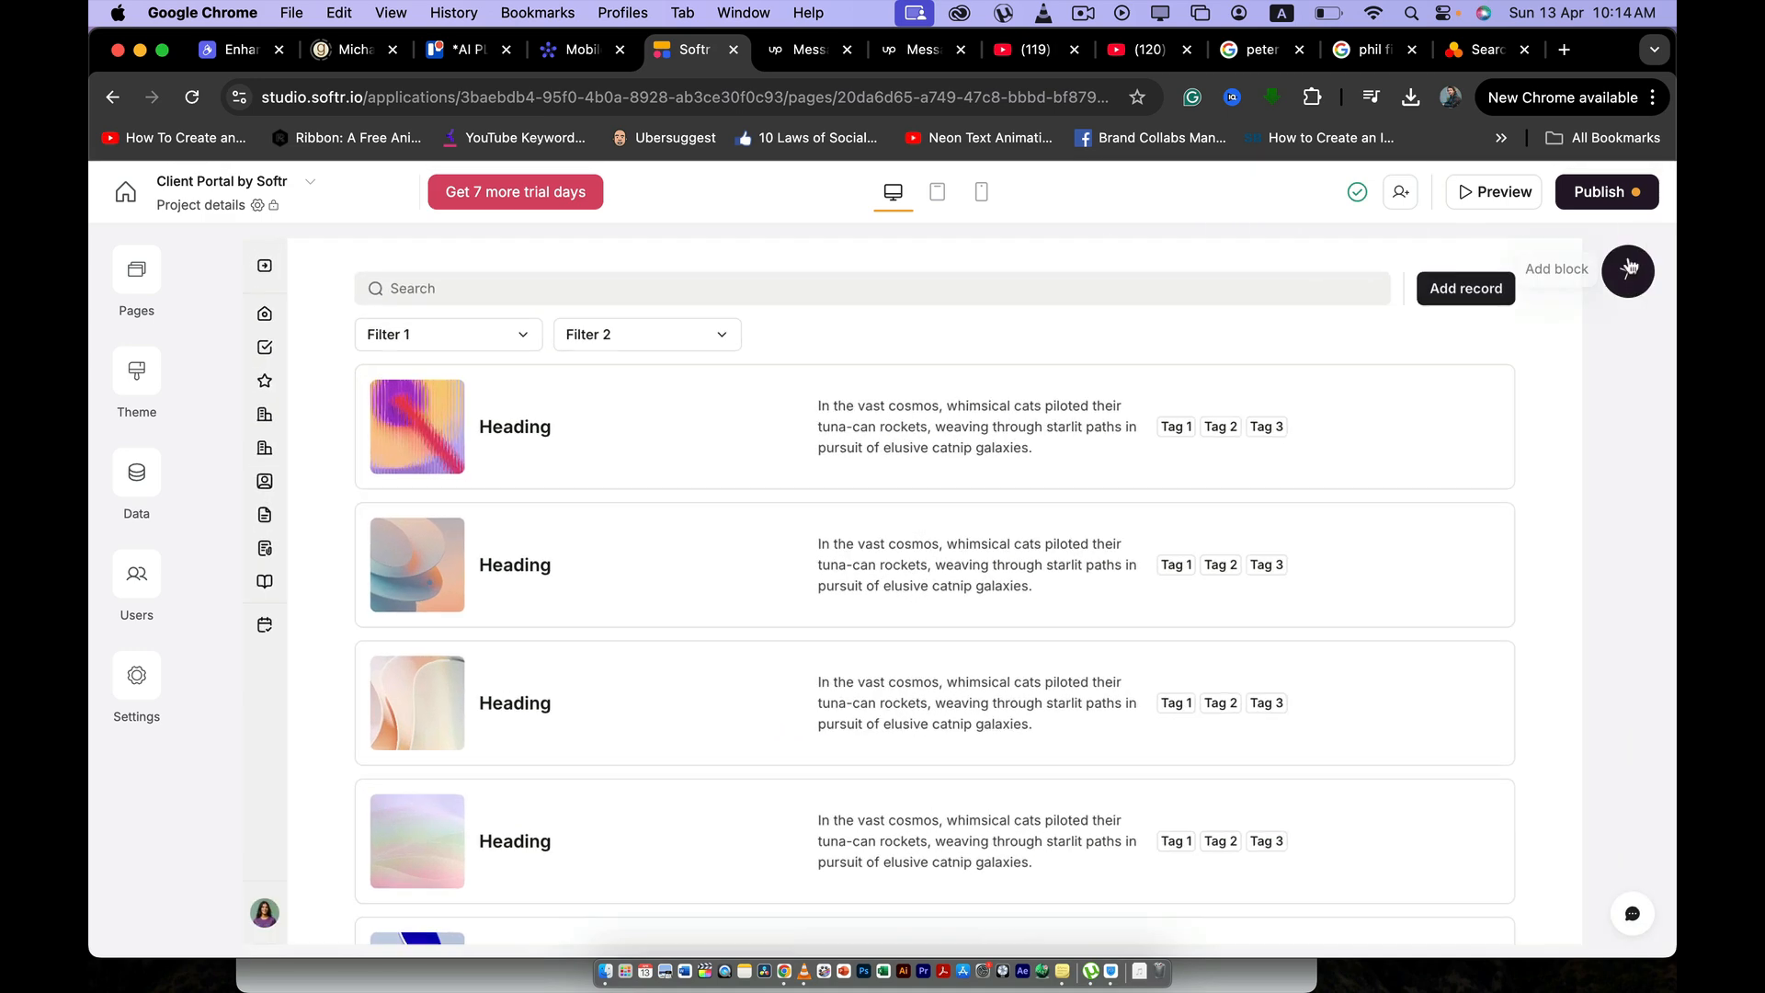